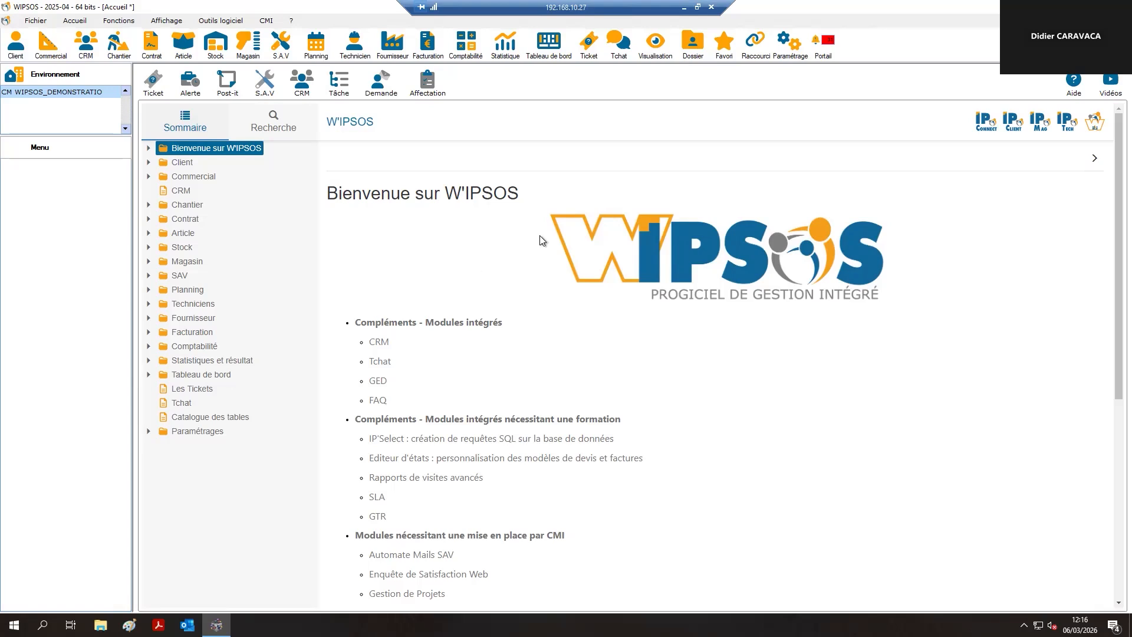
Review the SIRET, VAT number and Code EAS in the WIPSOS_DEMONSTRATION company settings, then close them
{"action": "left_click", "coordinate": [788, 47]}
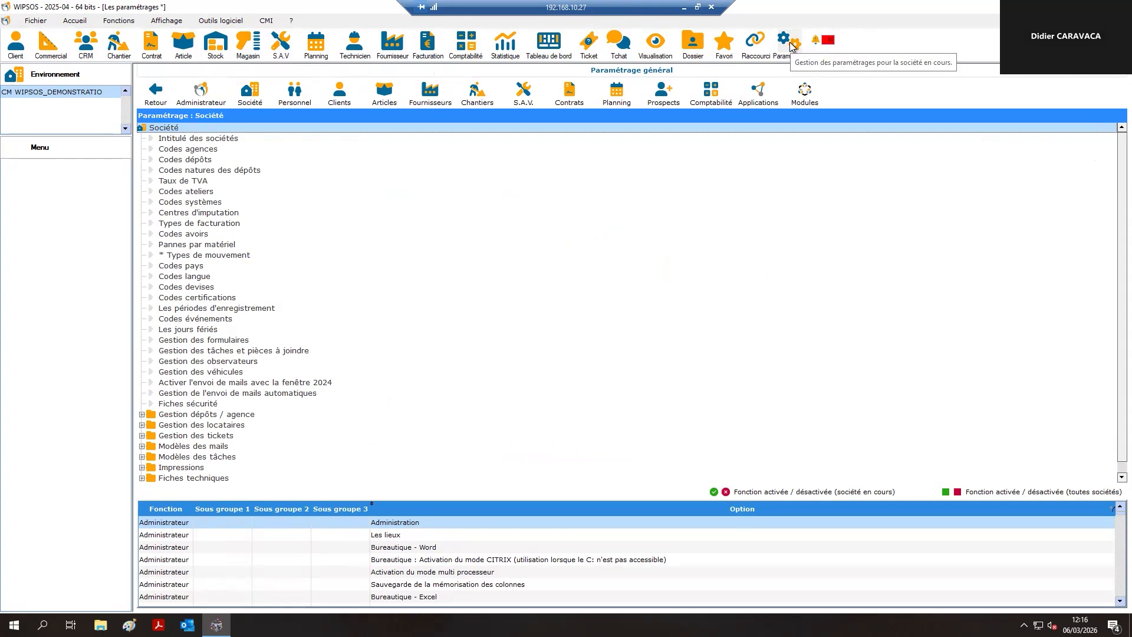
{"action": "left_click", "coordinate": [212, 139]}
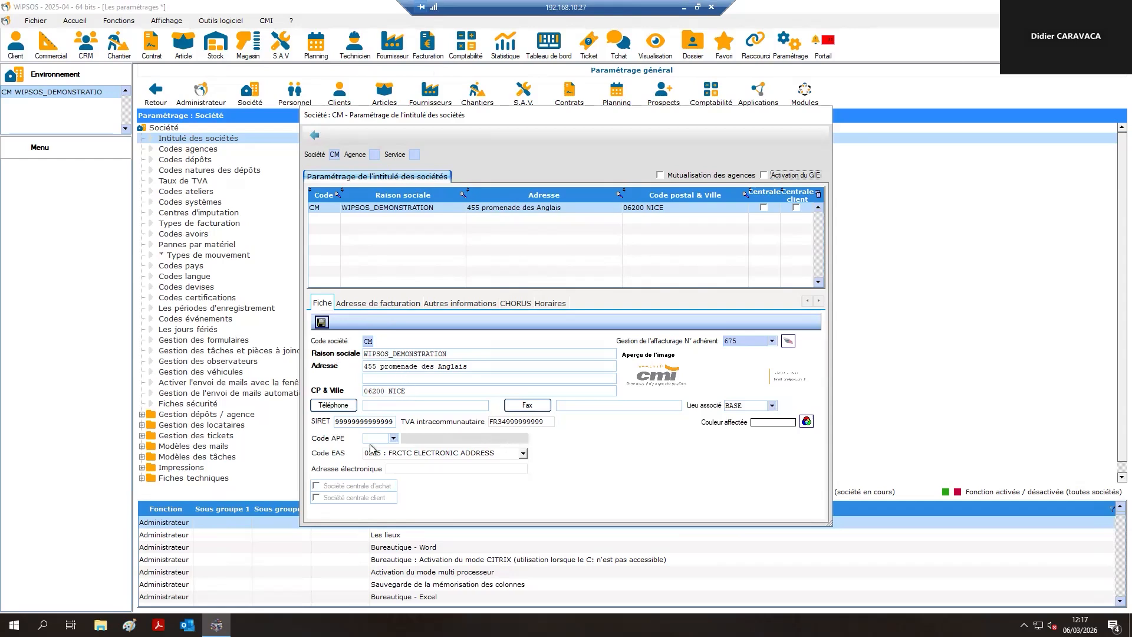
{"action": "double_click", "coordinate": [385, 421]}
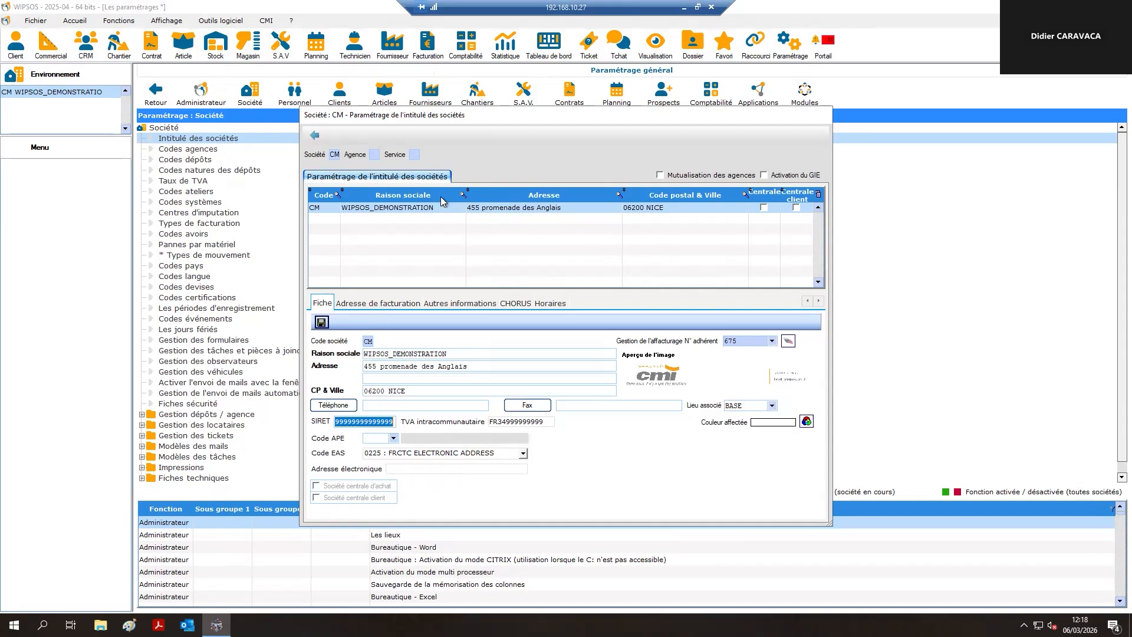
{"action": "left_click", "coordinate": [316, 138]}
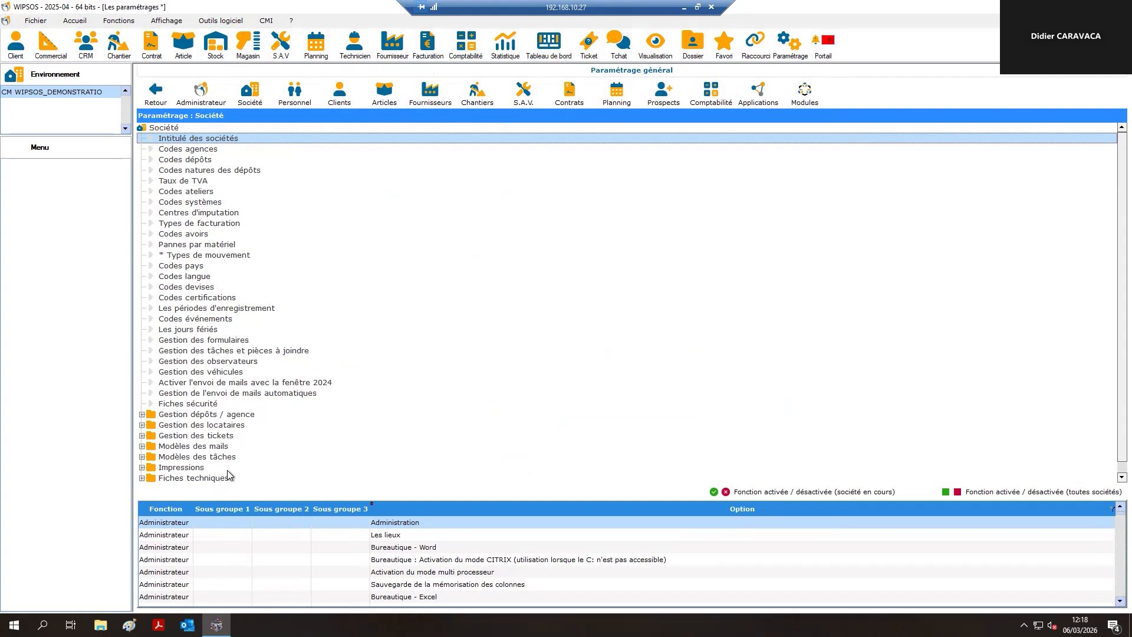
Check the attribution level of page headers and footers in the company's print settings without changing it
{"action": "left_click", "coordinate": [141, 467]}
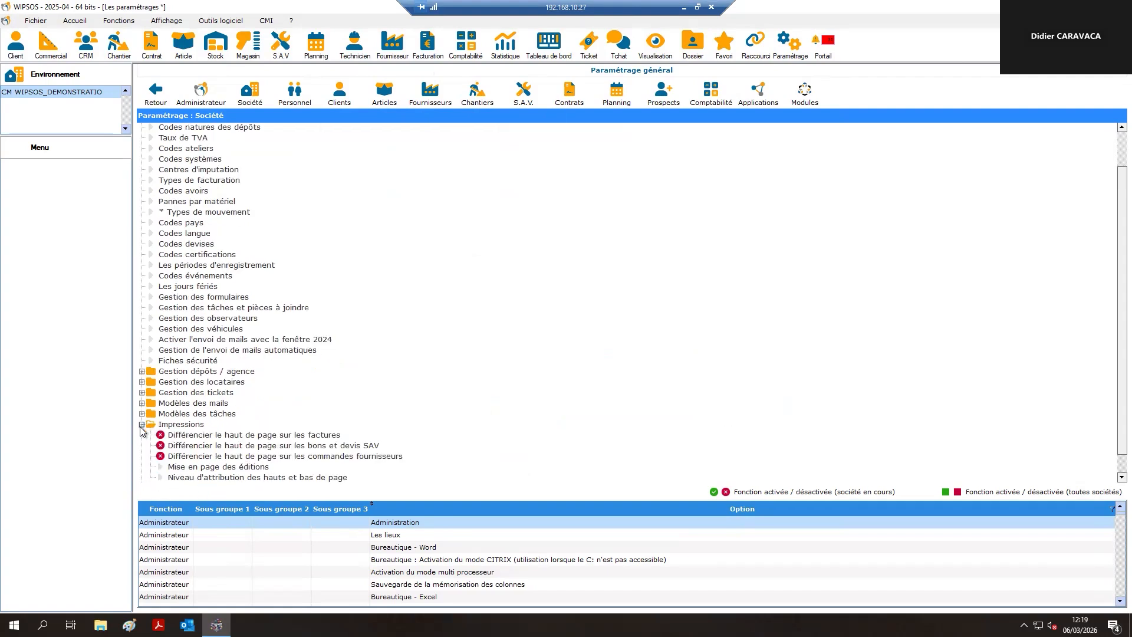
{"action": "double_click", "coordinate": [245, 479]}
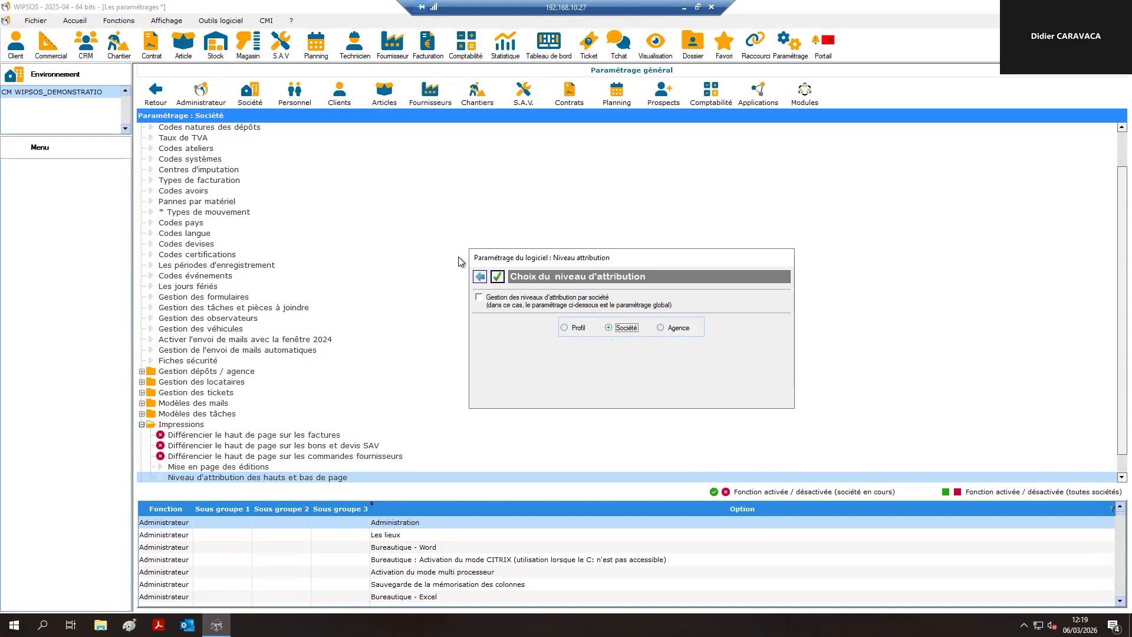
{"action": "left_click", "coordinate": [480, 276]}
{"action": "left_click", "coordinate": [141, 424]}
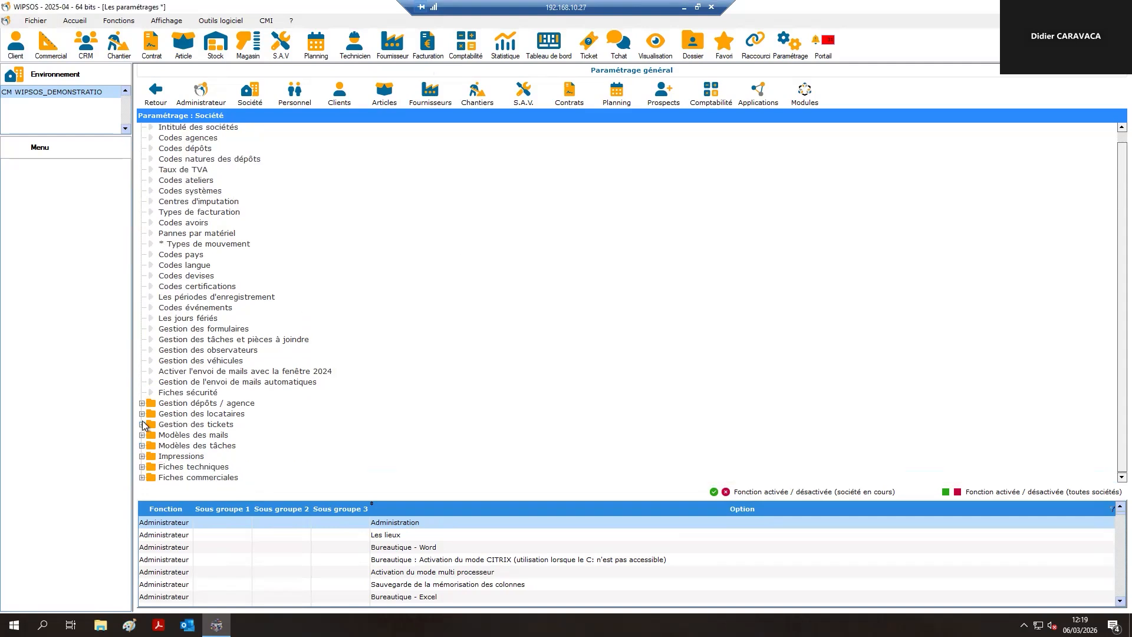
Set the GRENOBLE agency's Code EAS to 0225 : FRCTC ELECTRONIC ADDRESS, save it and close the agency codes
{"action": "left_click", "coordinate": [206, 140]}
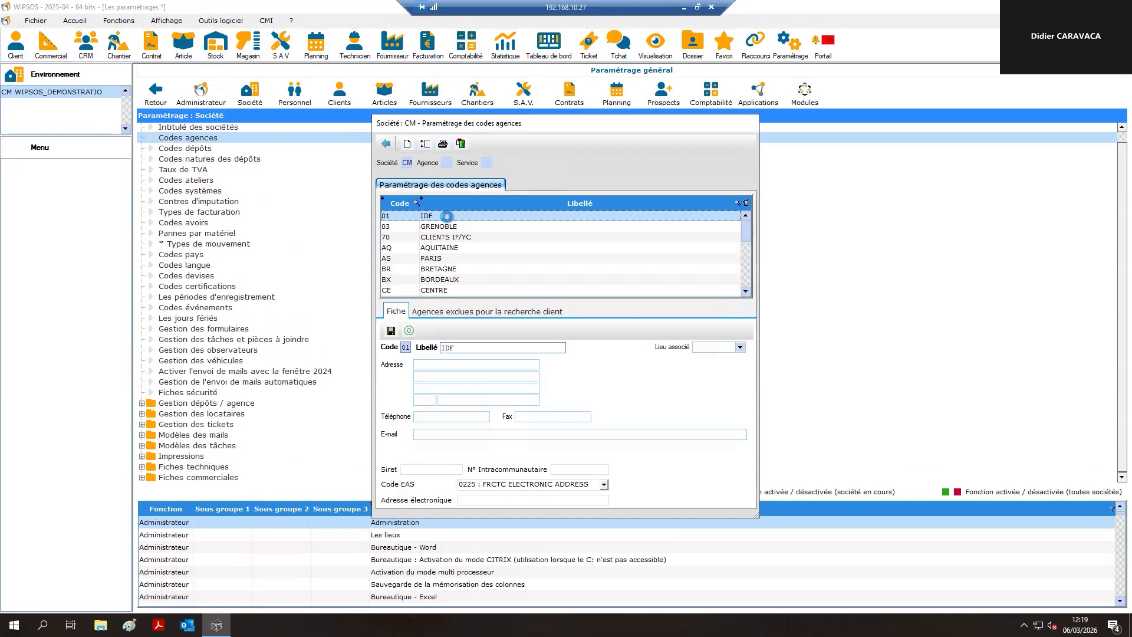
{"action": "left_click", "coordinate": [431, 229]}
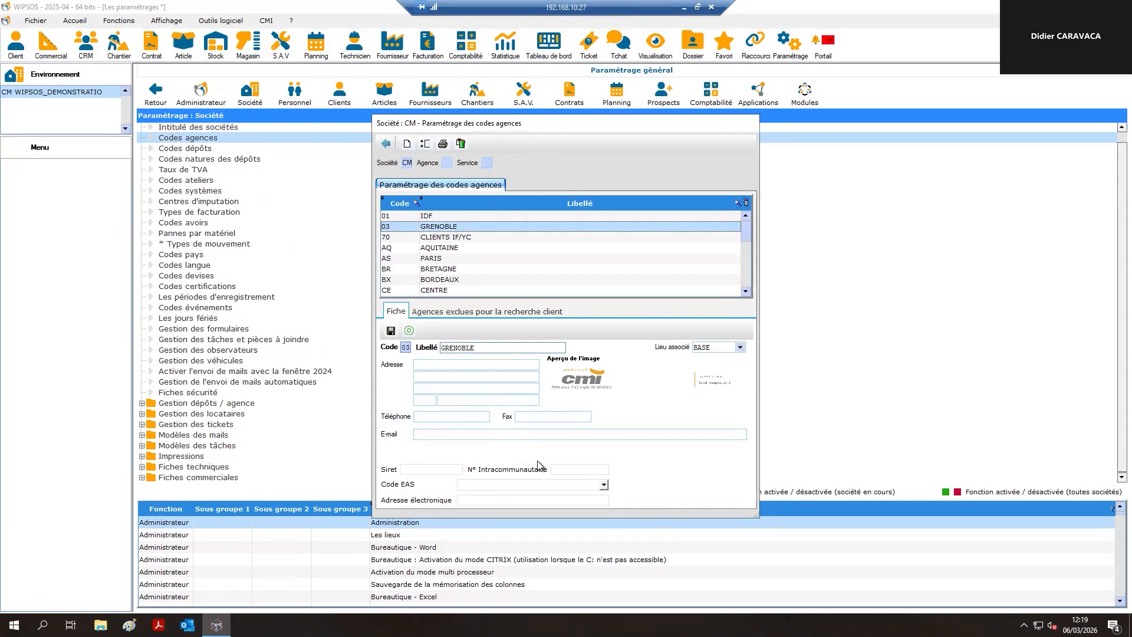
{"action": "left_click", "coordinate": [494, 485]}
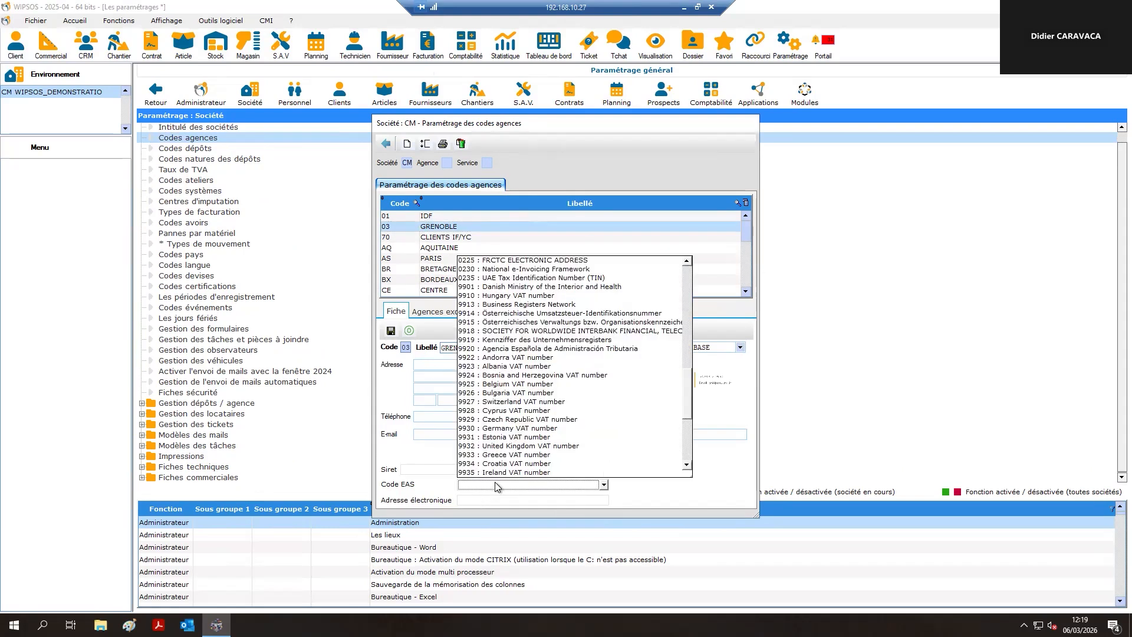
{"action": "type", "text": "0225"}
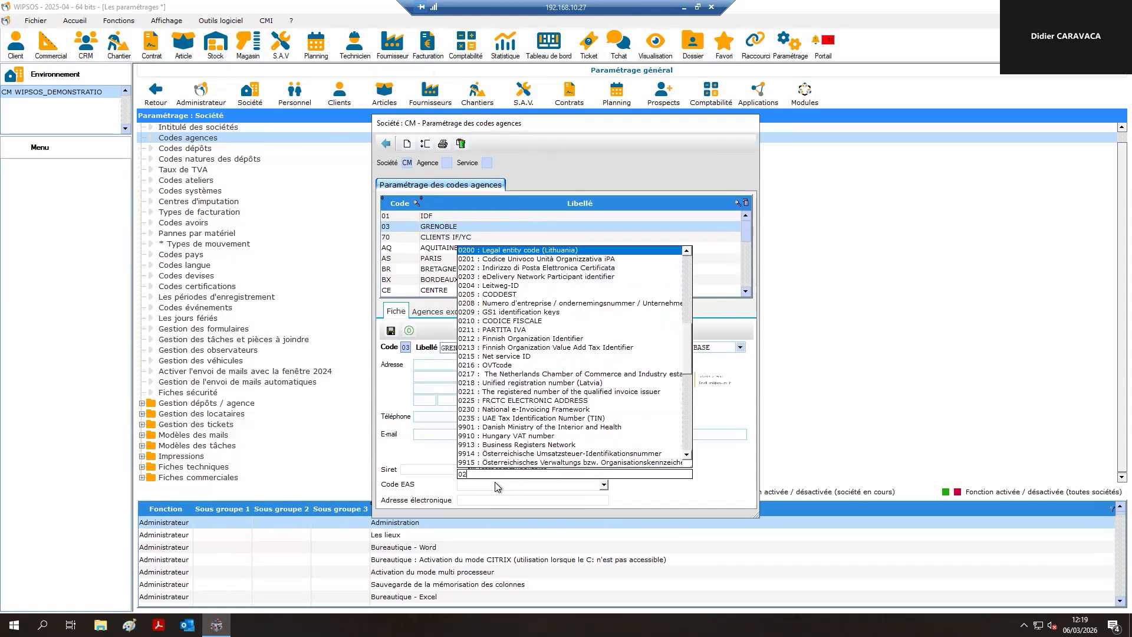
{"action": "left_click", "coordinate": [495, 401]}
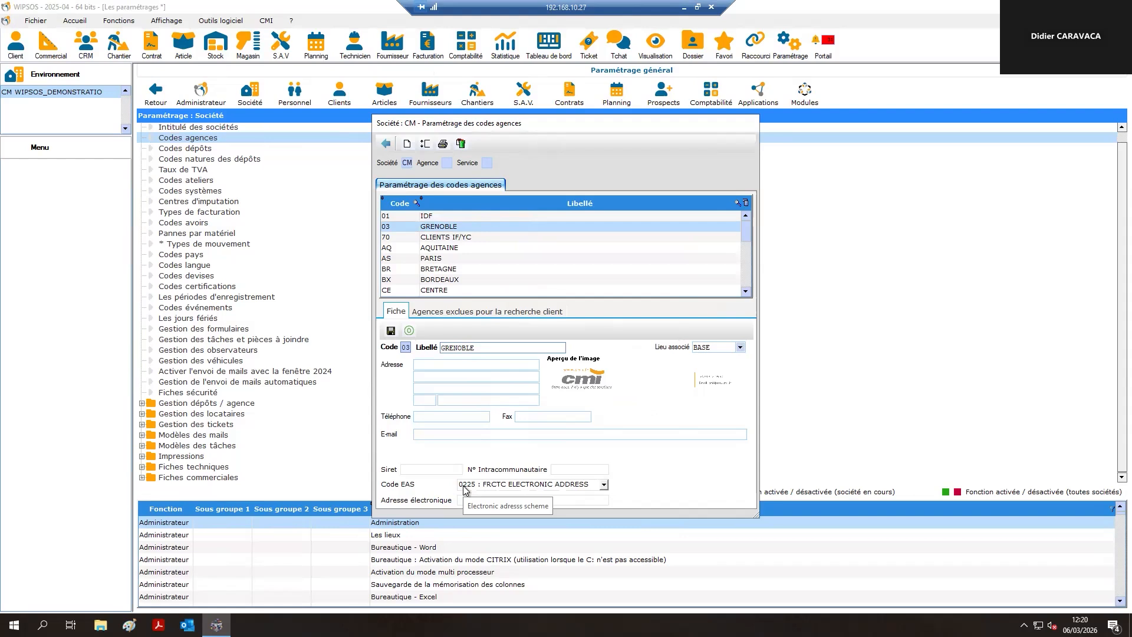
{"action": "left_click", "coordinate": [391, 330]}
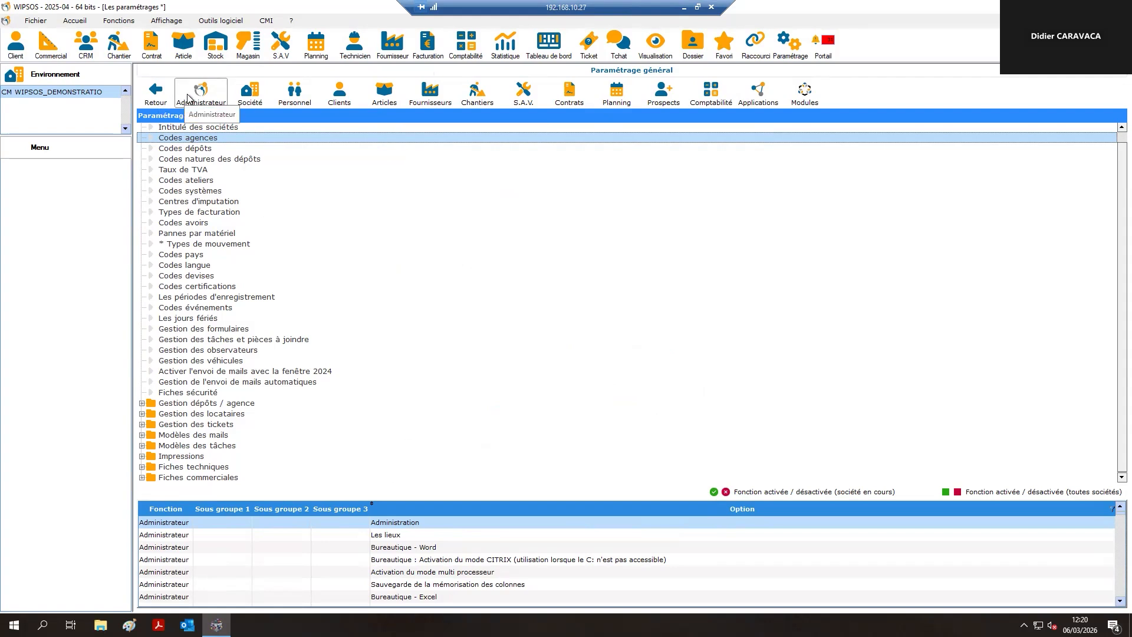
Examine the OSEO factor's Siret, vendor name and Code EAS fields in the administrator's invoicing accounting settings, then leave the settings
{"action": "left_click", "coordinate": [206, 100]}
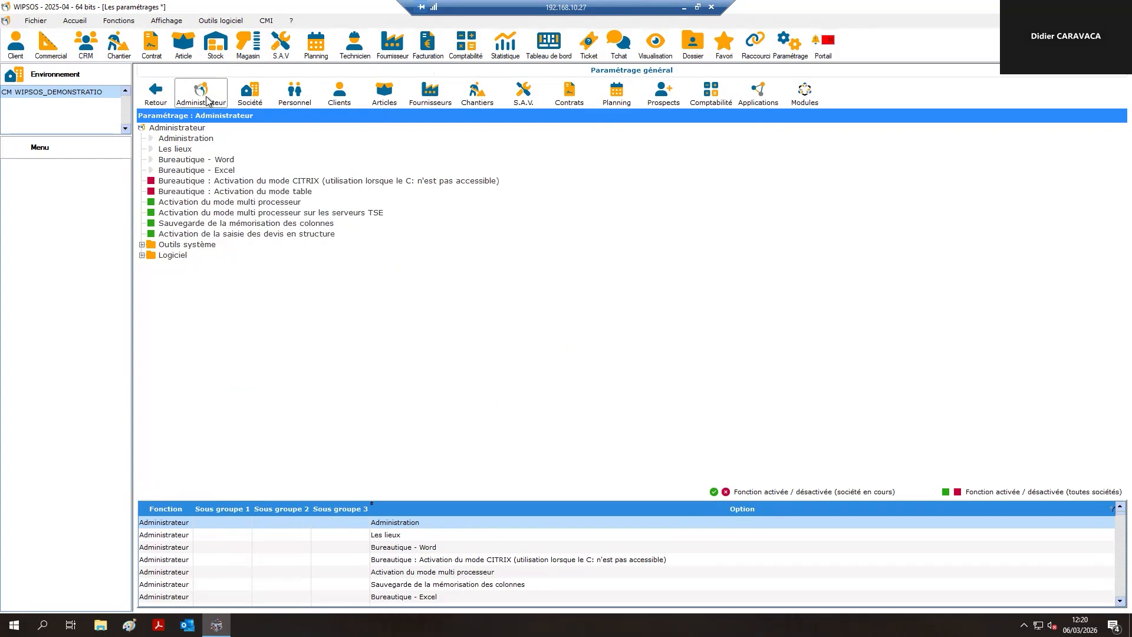
{"action": "left_click", "coordinate": [141, 256]}
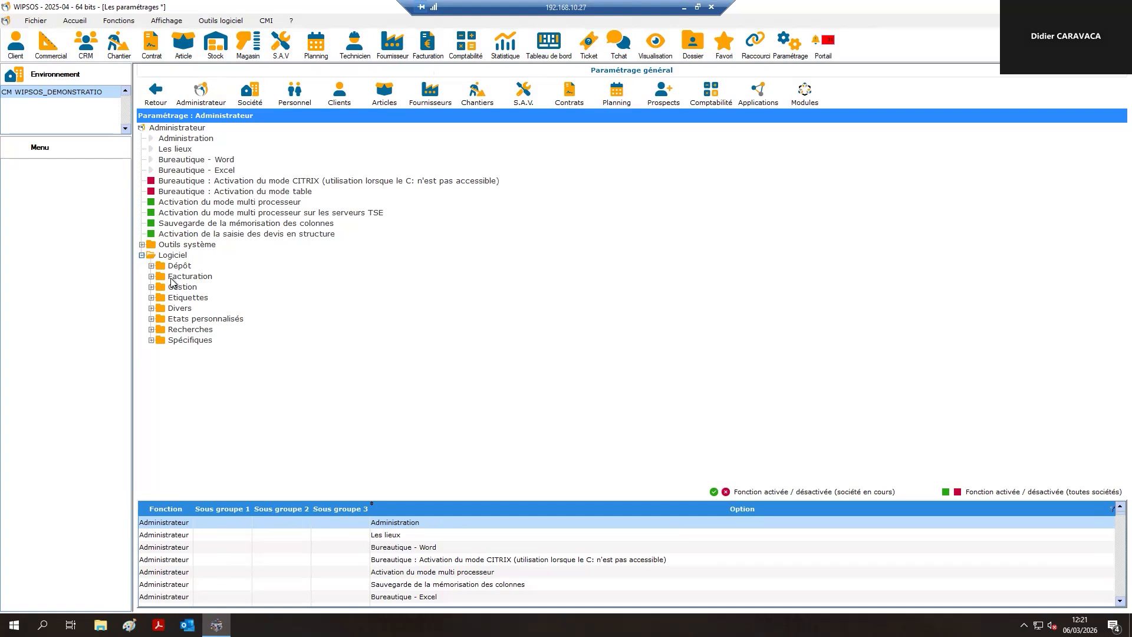
{"action": "left_click", "coordinate": [151, 277]}
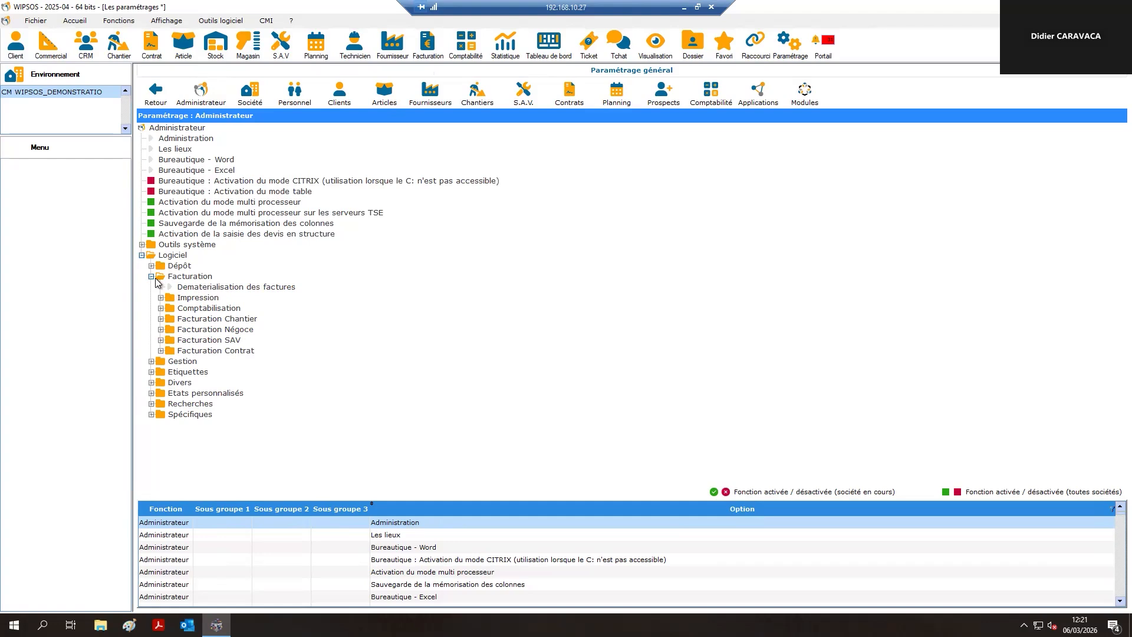
{"action": "left_click", "coordinate": [161, 309]}
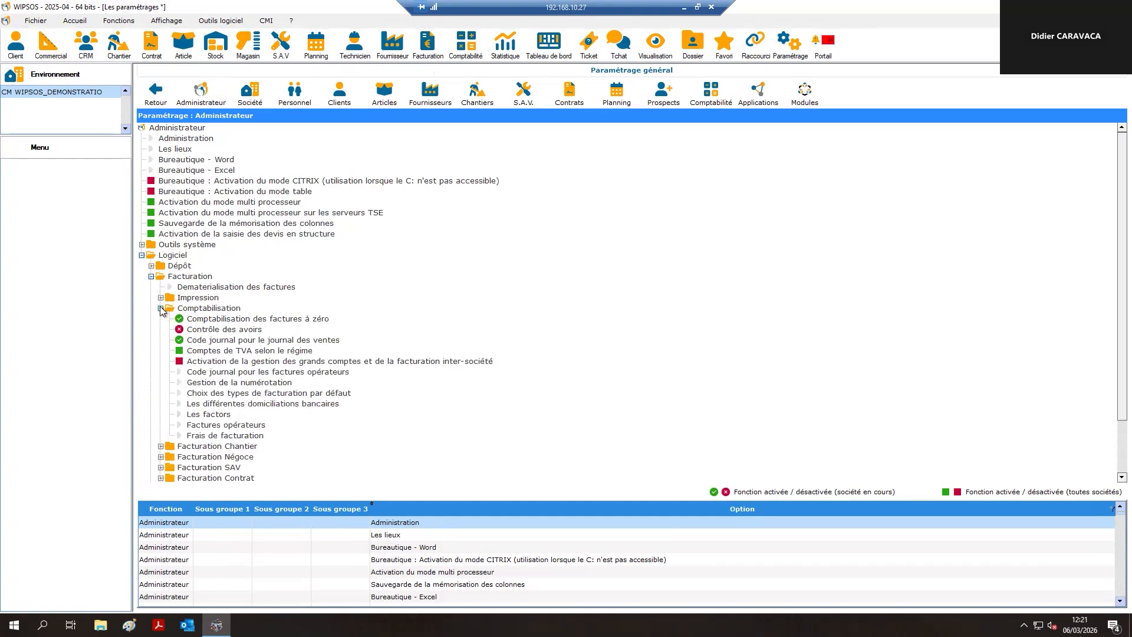
{"action": "double_click", "coordinate": [209, 413]}
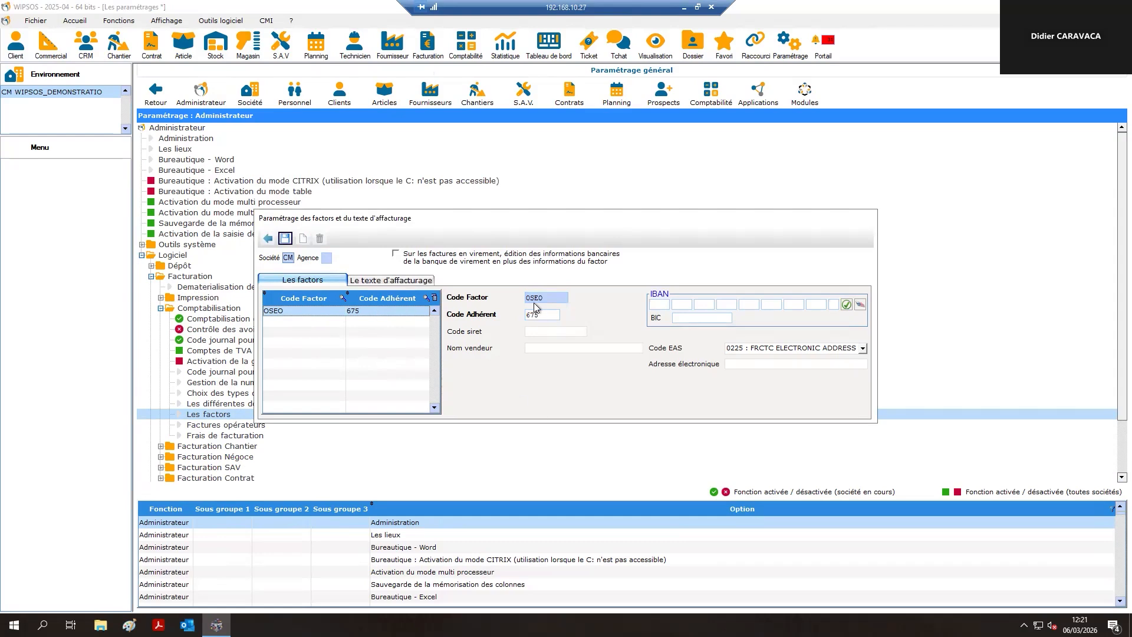
{"action": "left_click", "coordinate": [529, 331]}
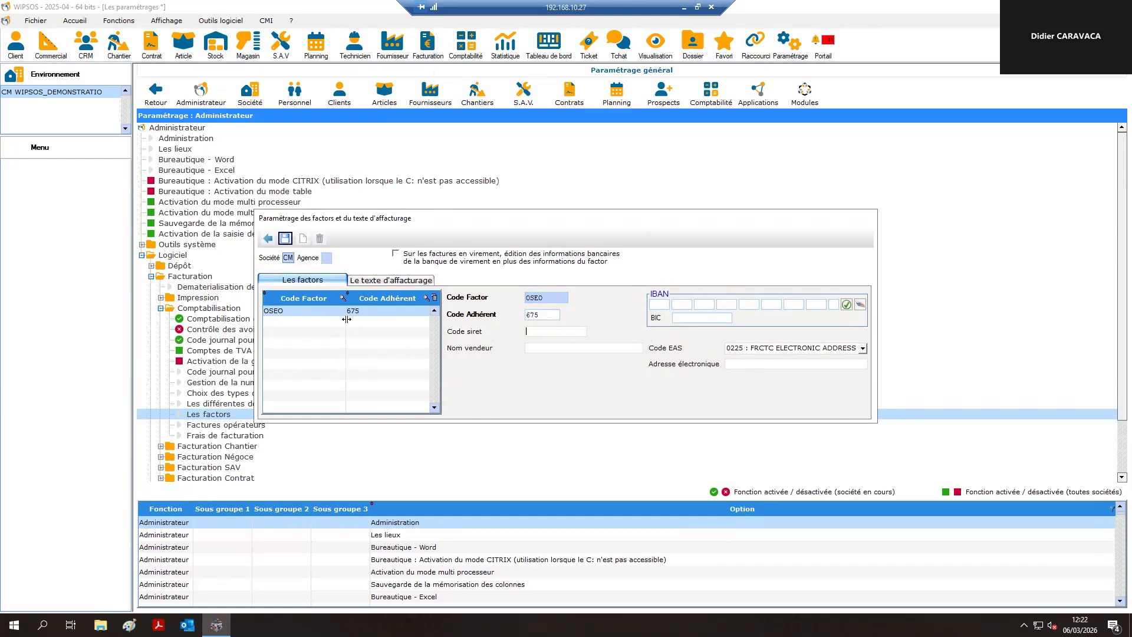
{"action": "left_click", "coordinate": [338, 283]}
{"action": "left_click", "coordinate": [267, 238]}
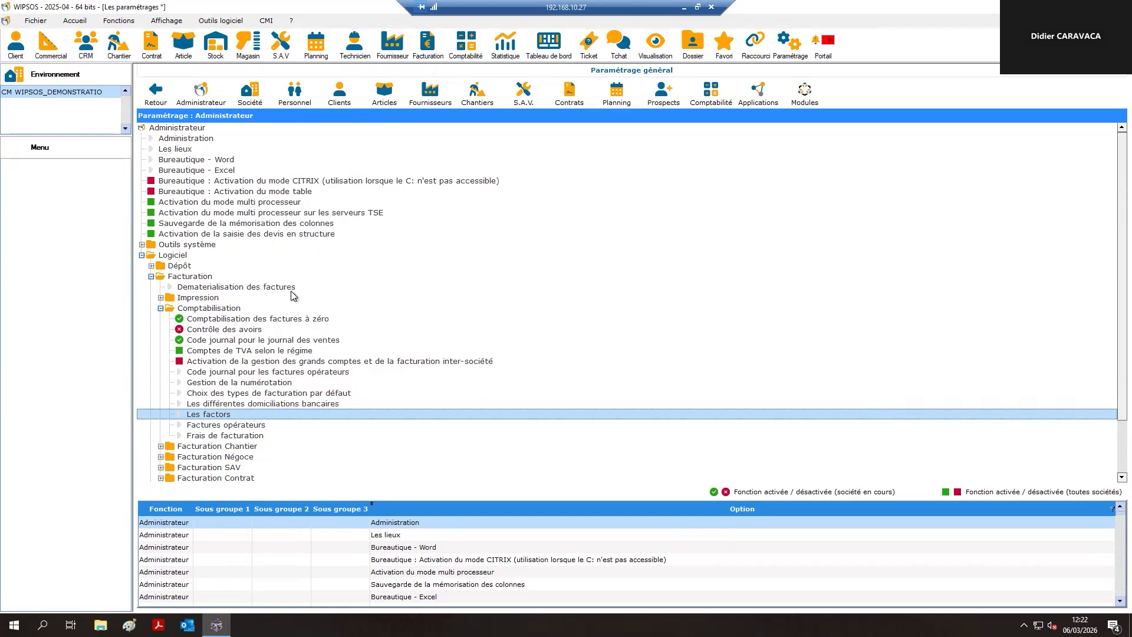
{"action": "left_click", "coordinate": [154, 93]}
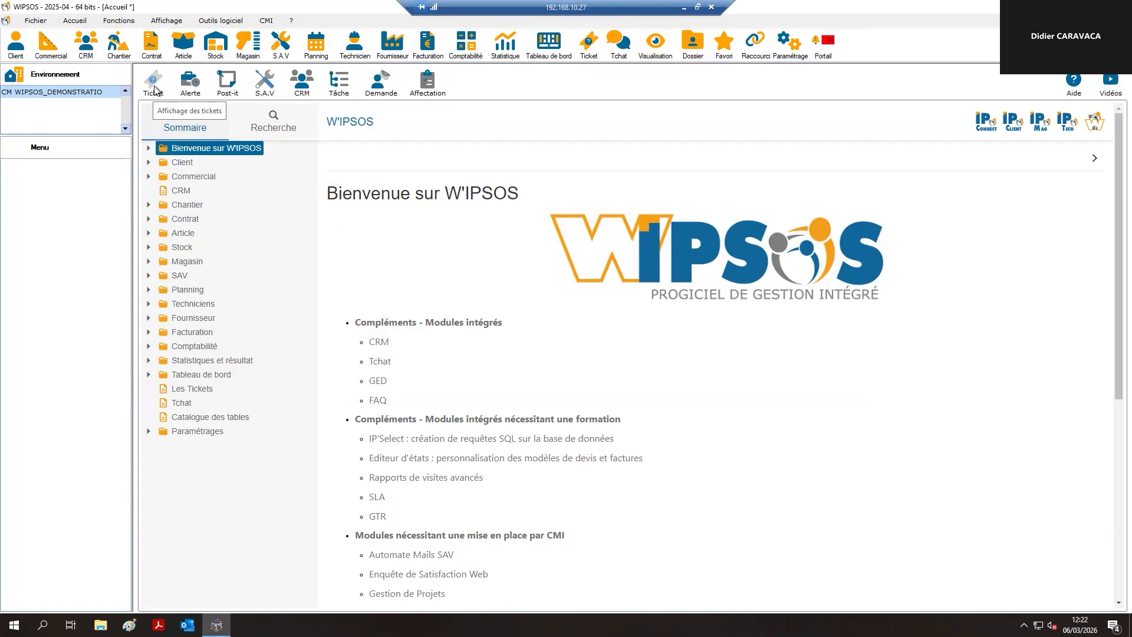
Open the ALCATEL INTERNATIONAL supplier record through a direct search by supplier number
{"action": "left_click", "coordinate": [396, 42]}
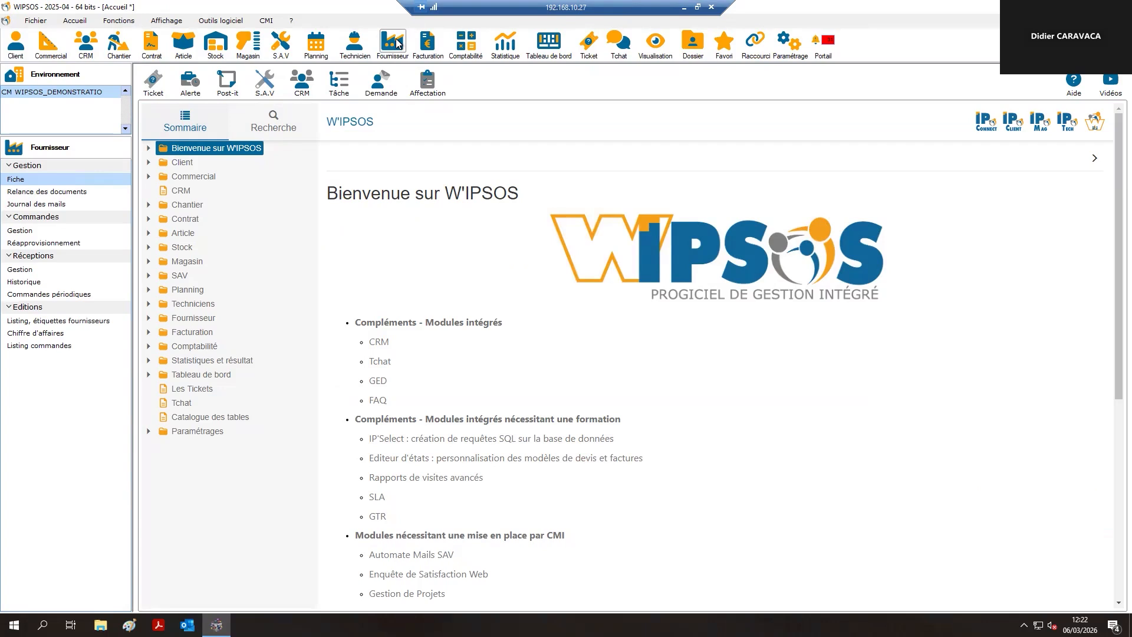
{"action": "left_click", "coordinate": [23, 182]}
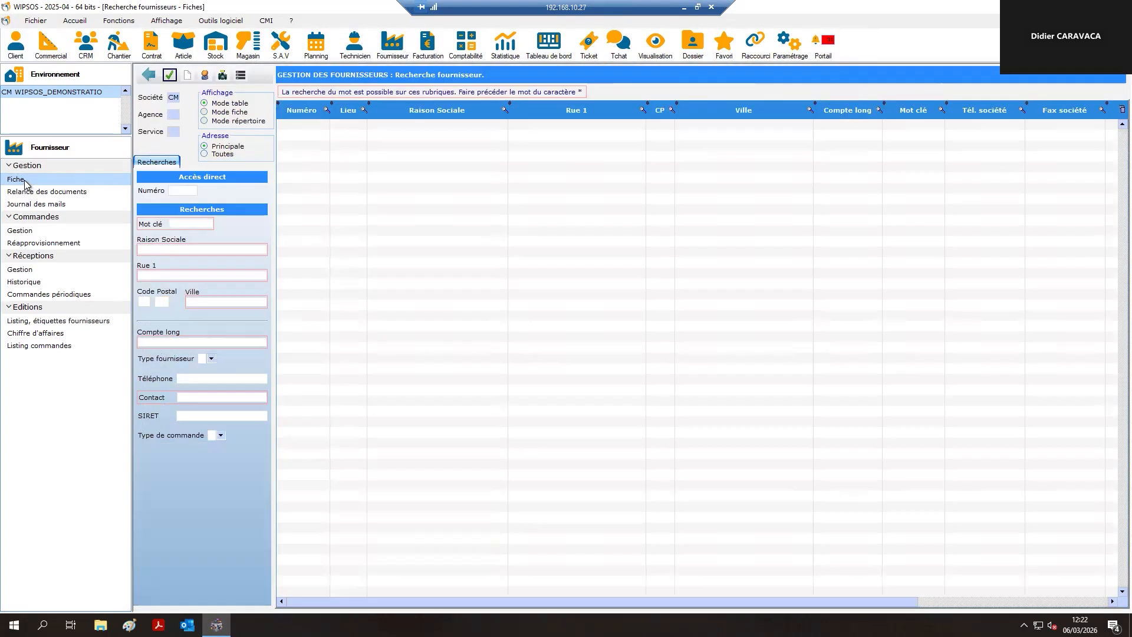
{"action": "type", "text": "1"}
{"action": "key", "text": "Return"}
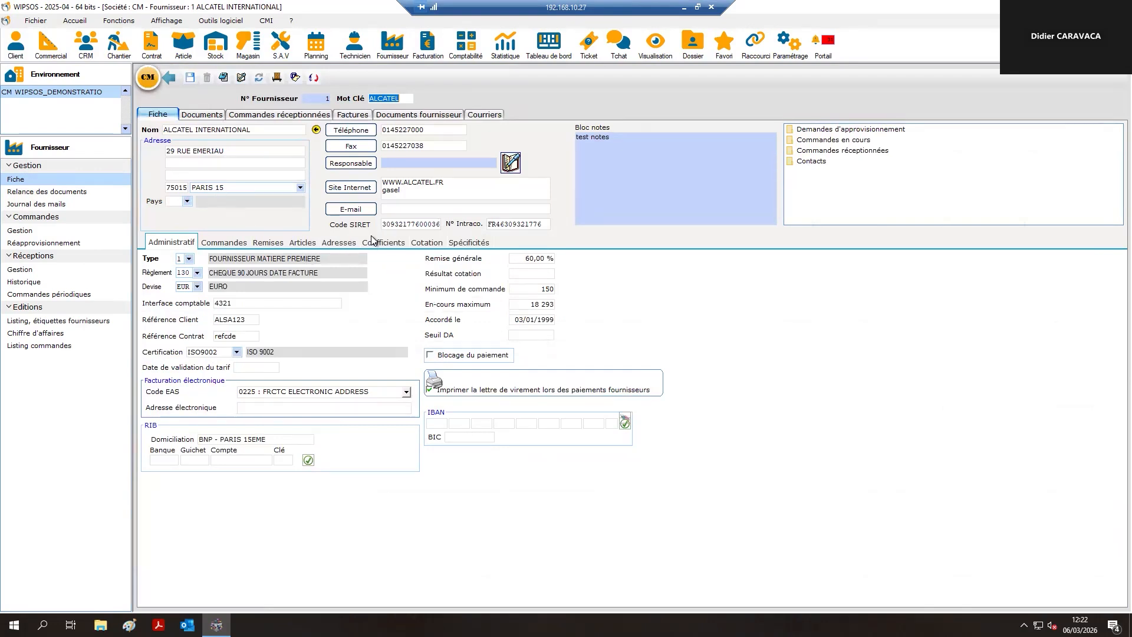
Test the format check on the supplier's intra-community VAT number by removing its last digit, then restore the number
{"action": "left_click", "coordinate": [407, 224]}
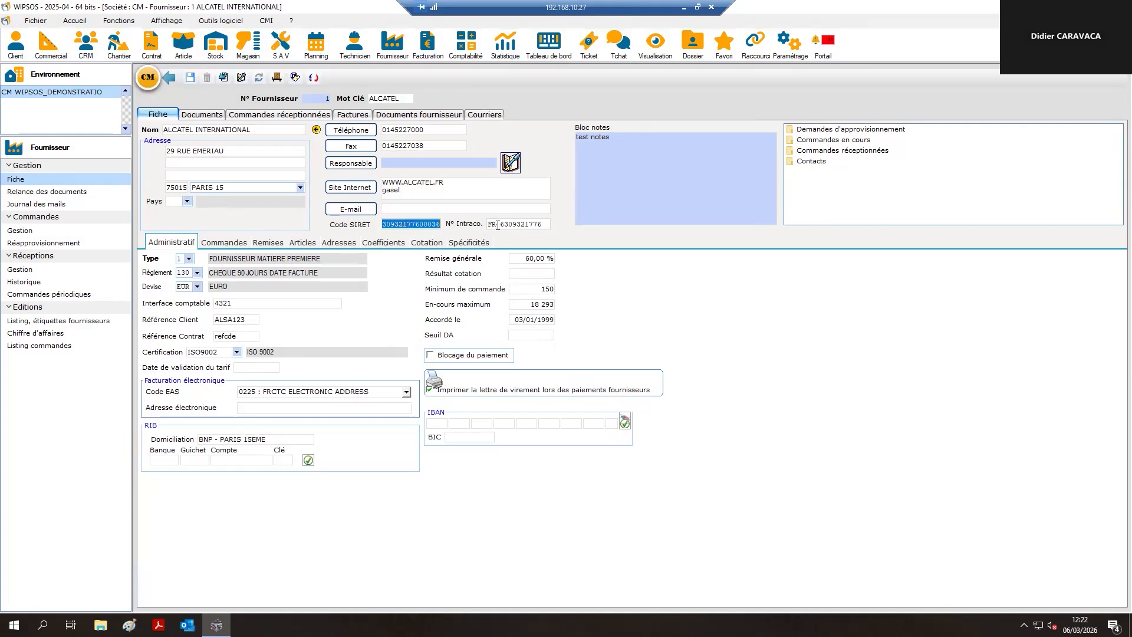
{"action": "left_click", "coordinate": [546, 224]}
{"action": "key", "text": "BackSpace"}
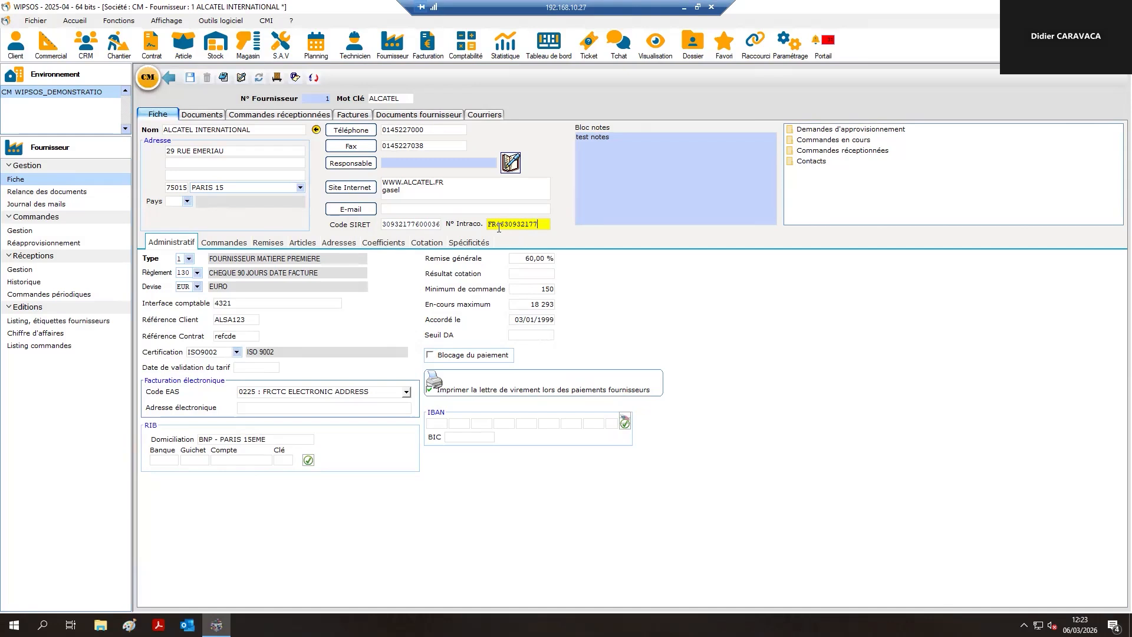
{"action": "key", "text": "Escape"}
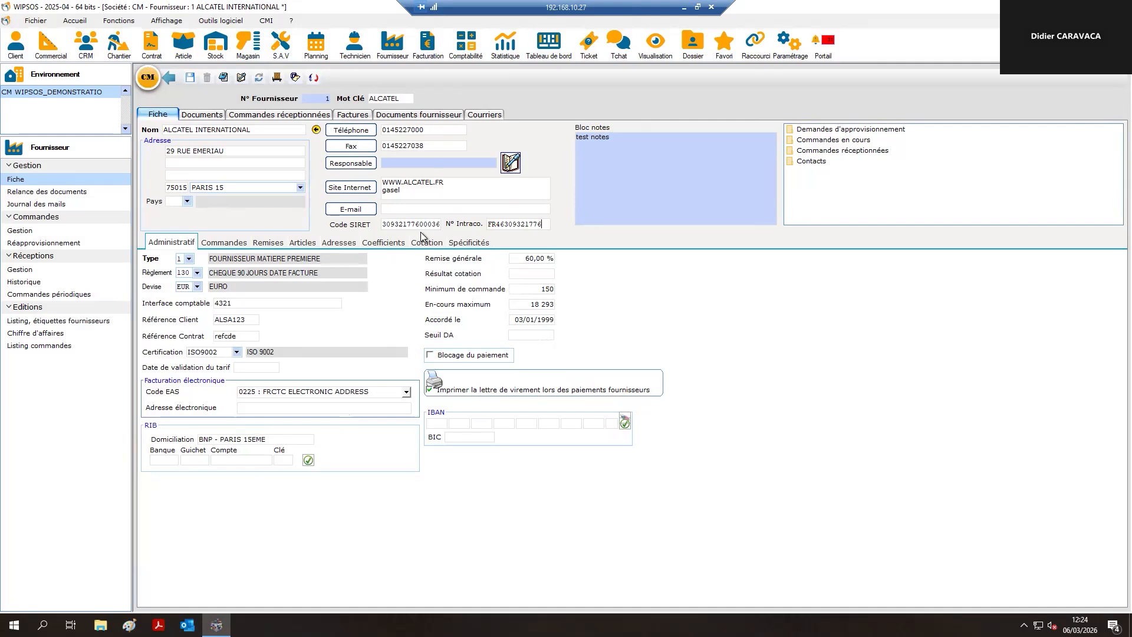
Look up the supplier in the company search API, select the ALCATEL INTERNATIONAL match and examine its Siret and dates
{"action": "left_click", "coordinate": [314, 77]}
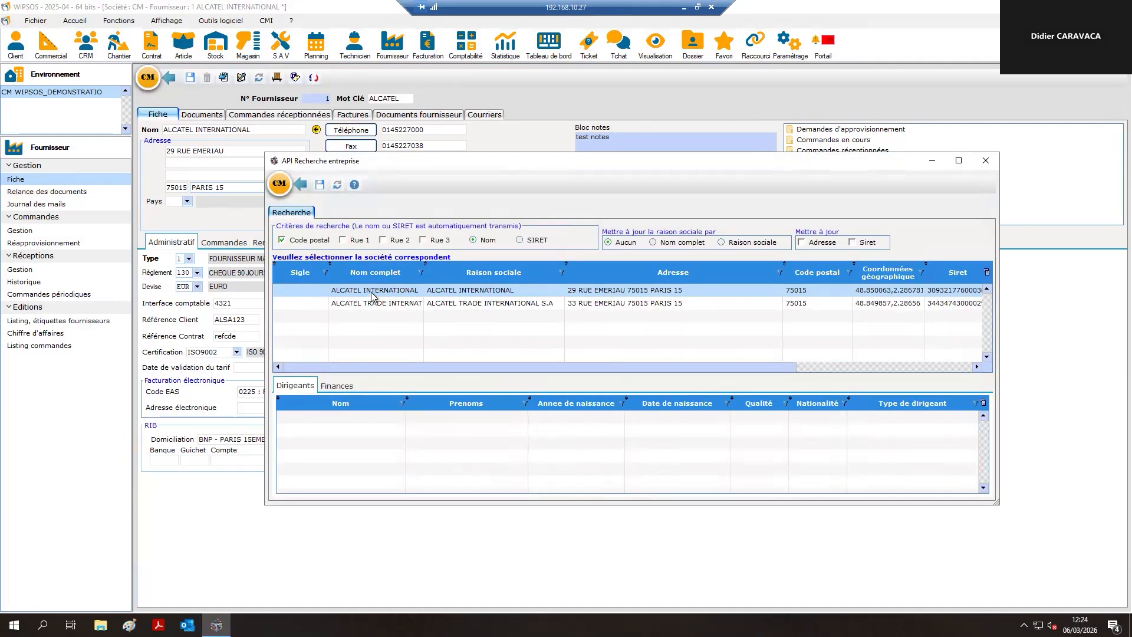
{"action": "left_click_drag", "start_coordinate": [365, 164], "coordinate": [386, 171]}
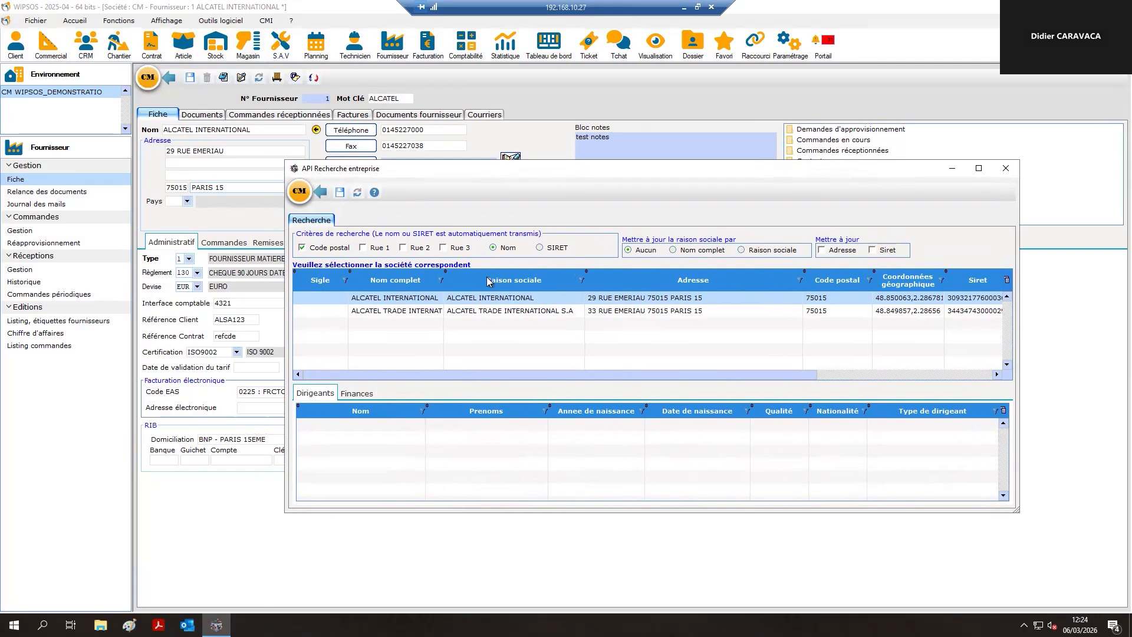
{"action": "left_click", "coordinate": [401, 301]}
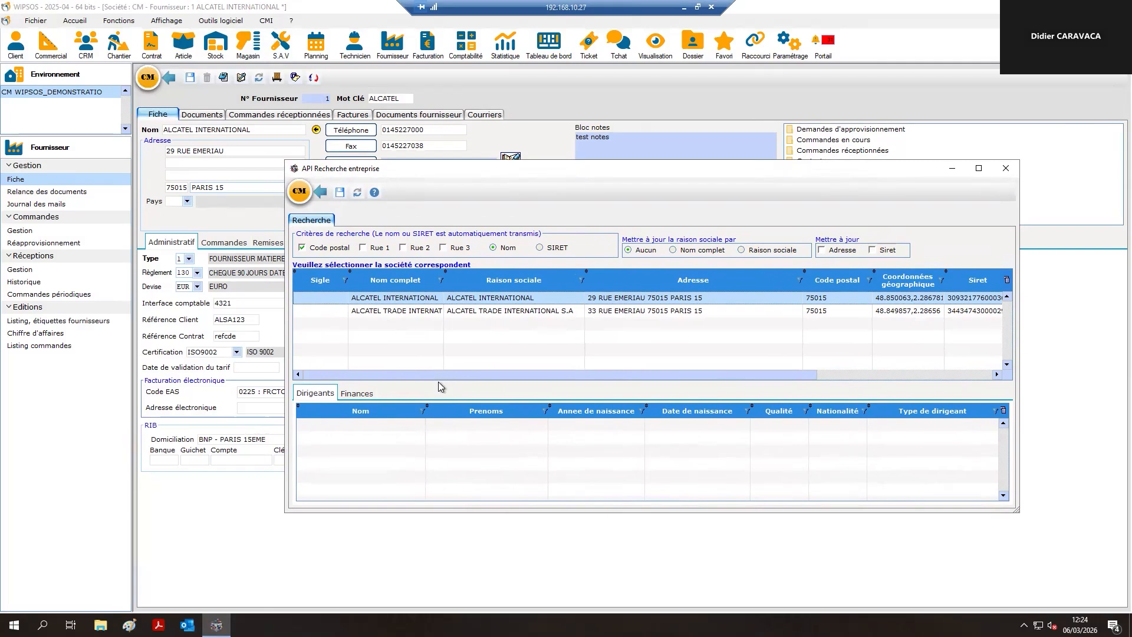
{"action": "left_click_drag", "start_coordinate": [440, 374], "coordinate": [691, 376]}
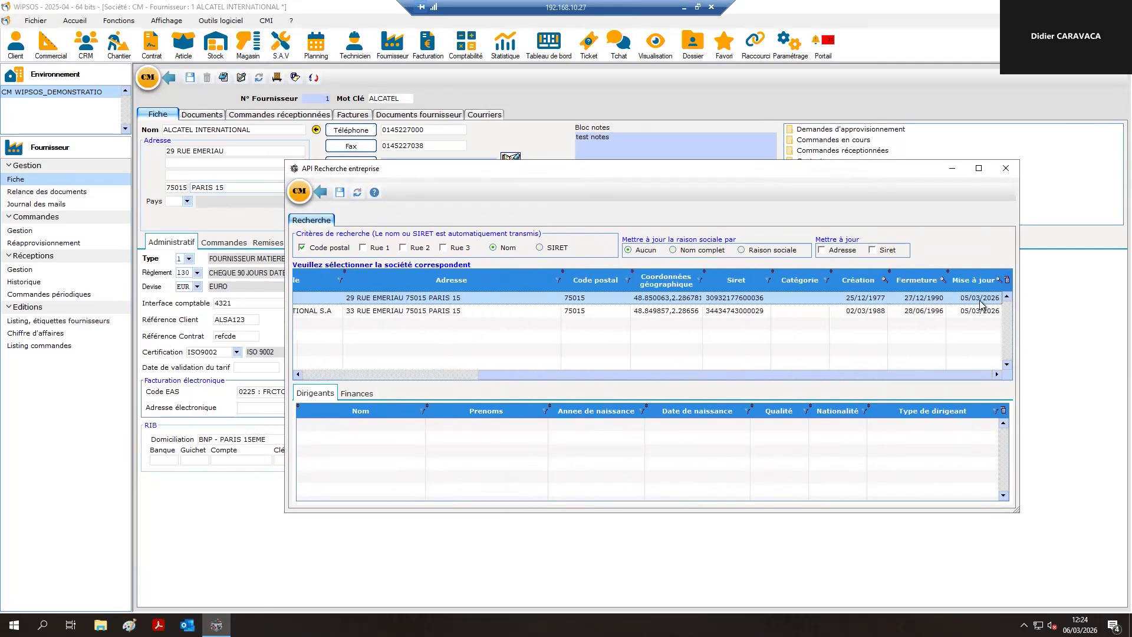
{"action": "left_click_drag", "start_coordinate": [575, 168], "coordinate": [457, 243]}
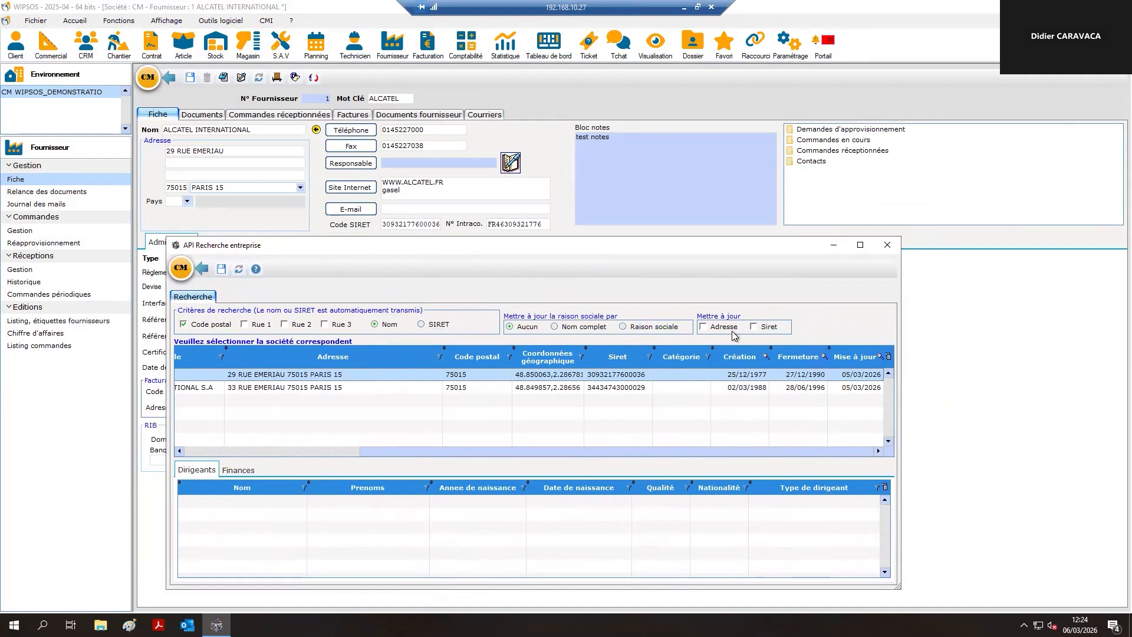
Update only the supplier's Siret from the selected company, then close the record and return to the supplier search
{"action": "left_click", "coordinate": [754, 327]}
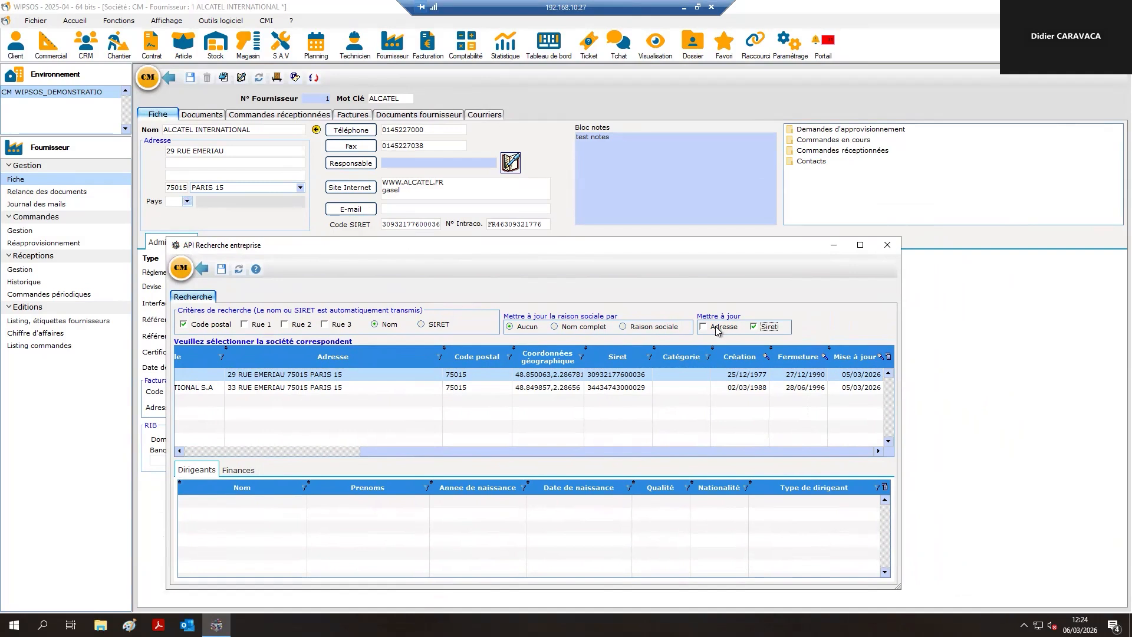
{"action": "left_click", "coordinate": [221, 269]}
{"action": "key", "text": "shift+Tab"}
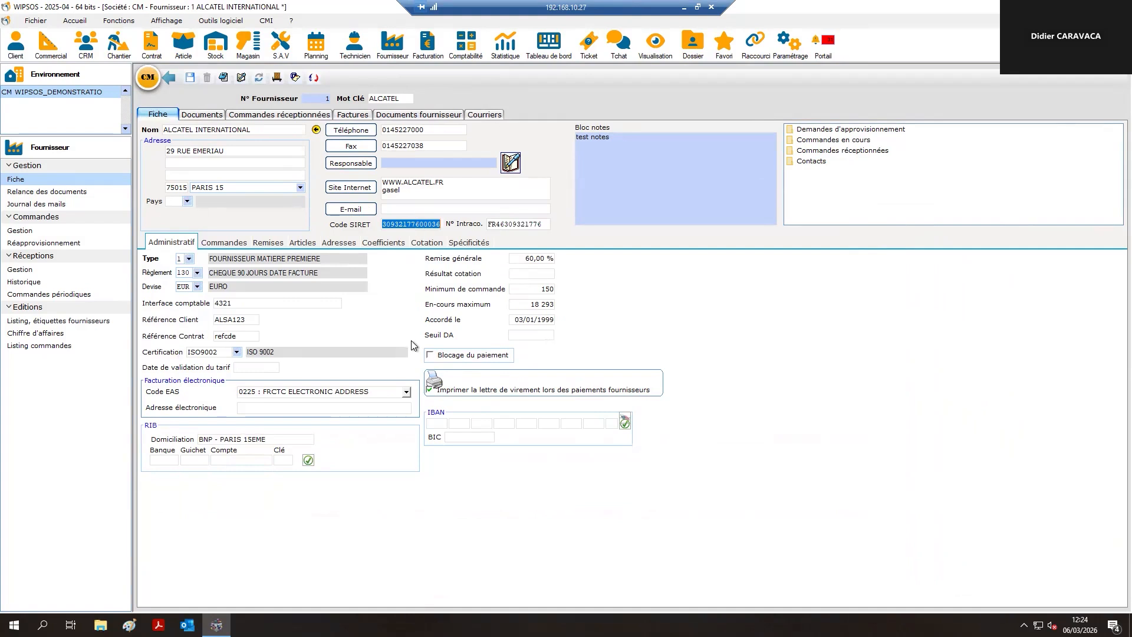
{"action": "left_click", "coordinate": [168, 78]}
{"action": "left_click", "coordinate": [584, 291]}
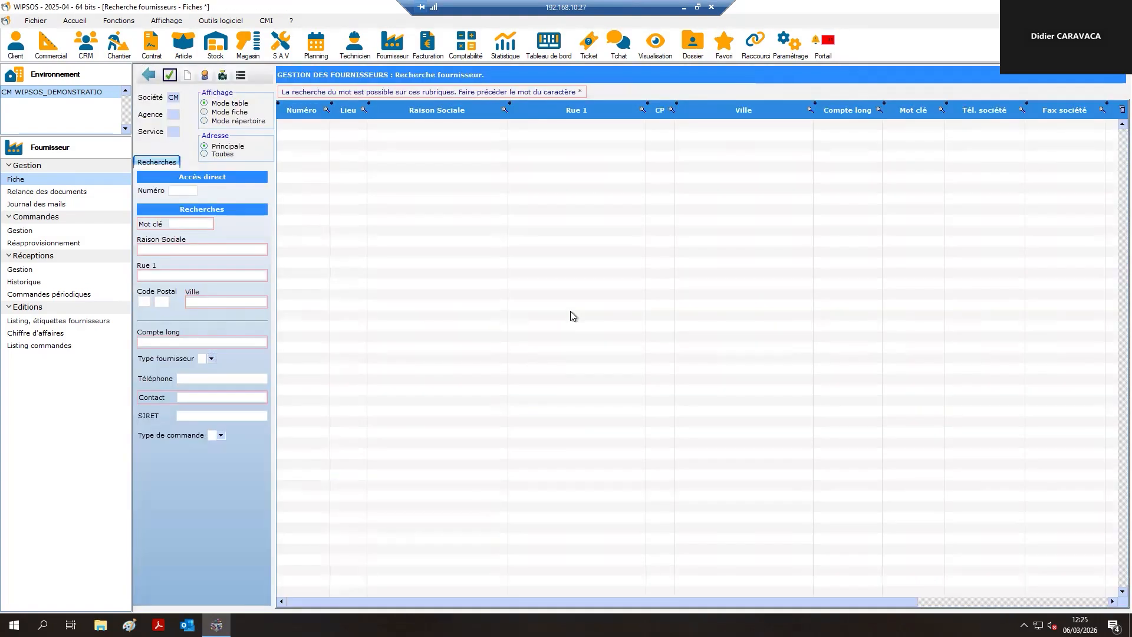
Leave the supplier search and open the LIDL client record from the client files
{"action": "left_click", "coordinate": [150, 76]}
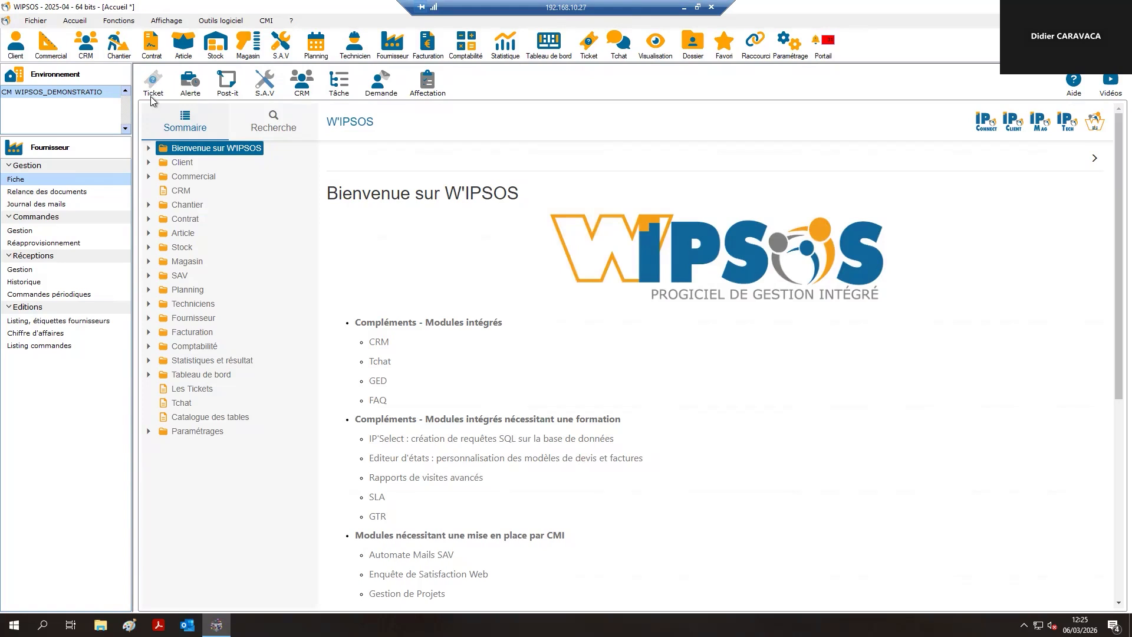
{"action": "left_click", "coordinate": [16, 42]}
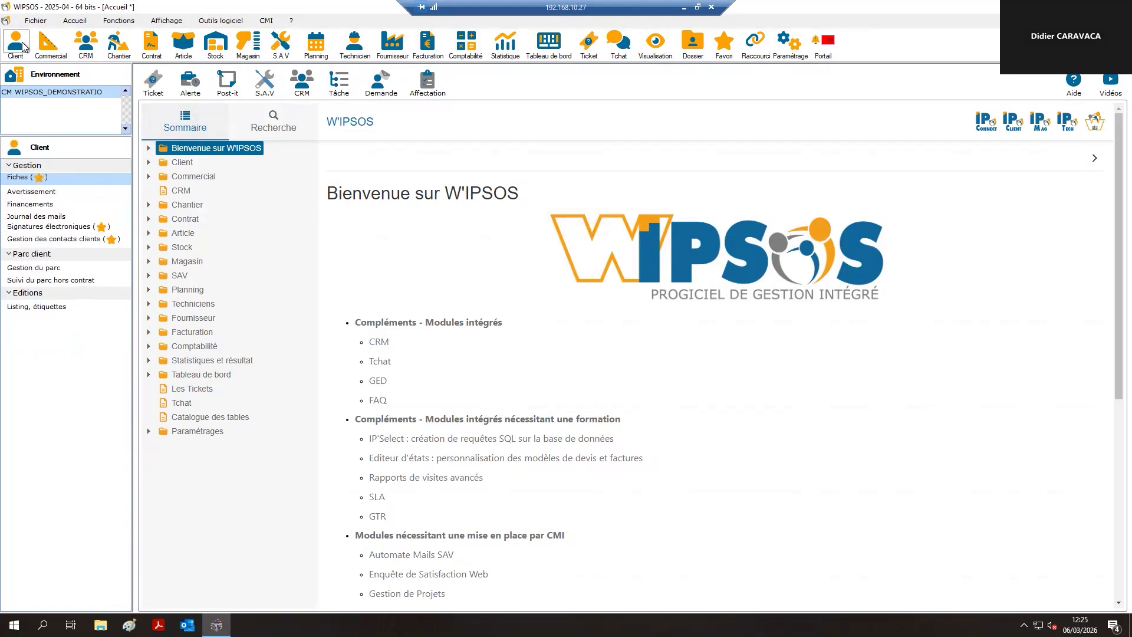
{"action": "left_click", "coordinate": [27, 179]}
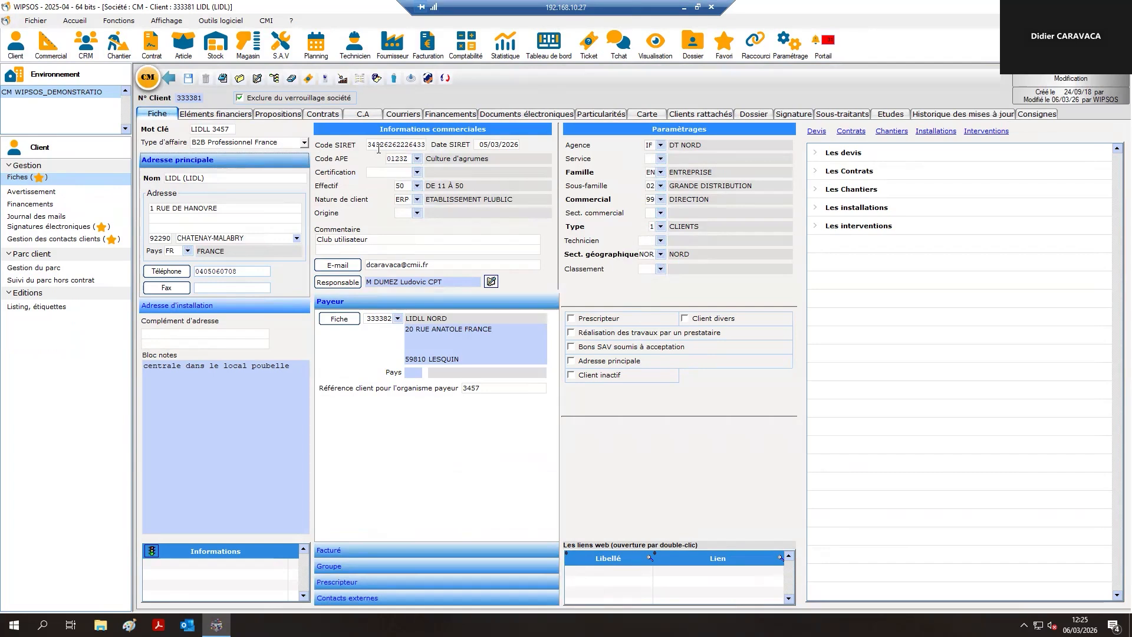
Examine the LIDL client's SIRET code and the available business types on the main sheet
{"action": "left_click", "coordinate": [383, 150]}
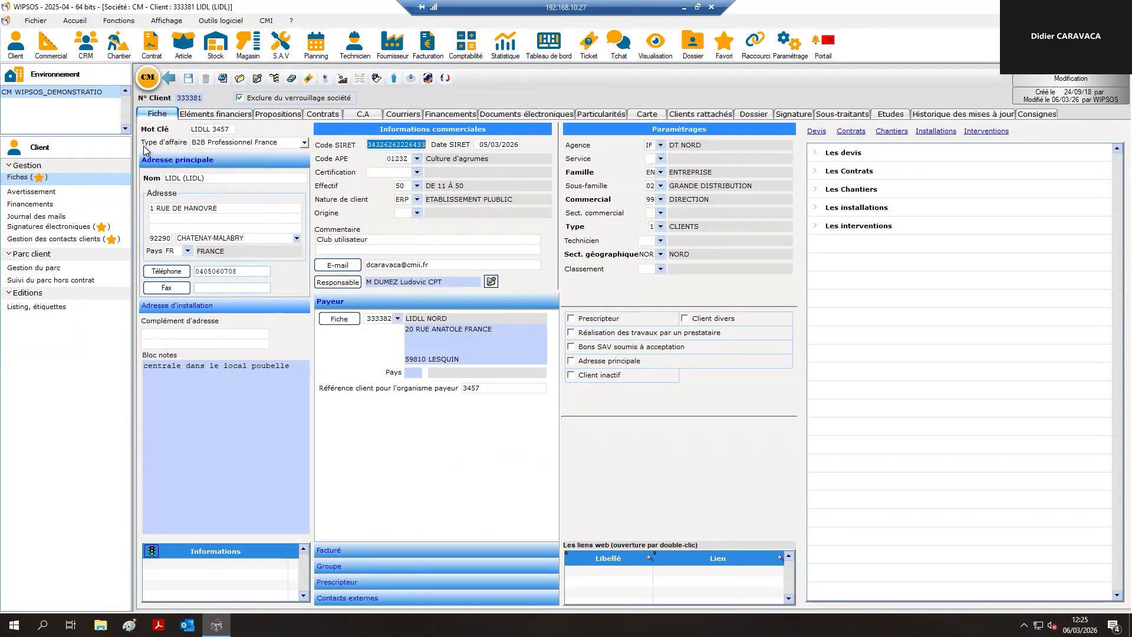
{"action": "left_click", "coordinate": [246, 143]}
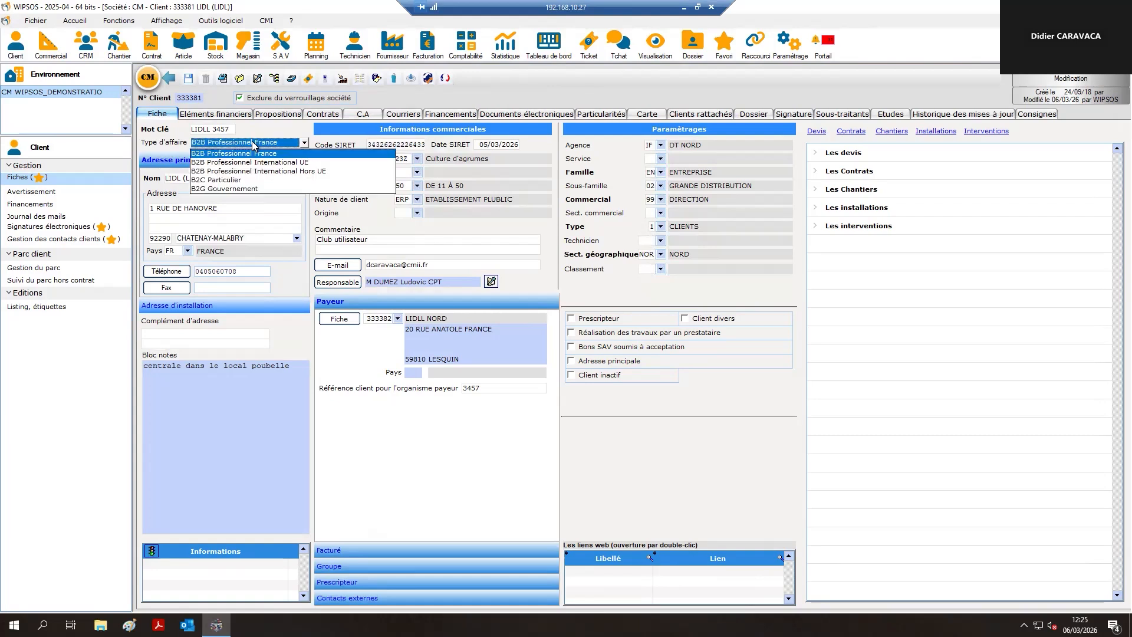
{"action": "left_click", "coordinate": [159, 142]}
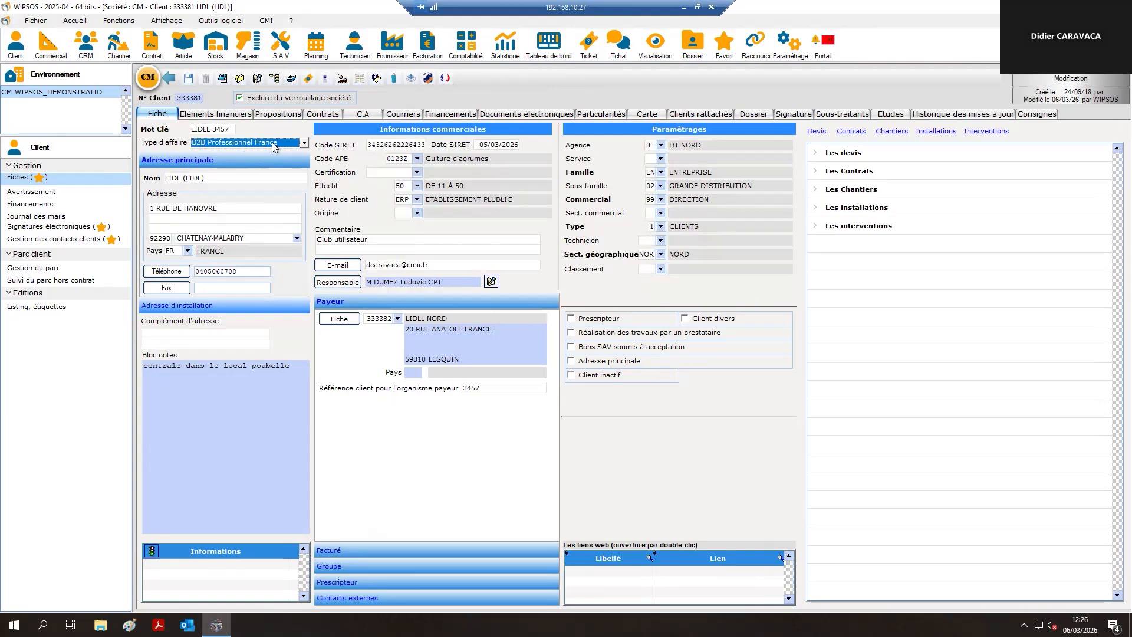
Try the B2C Particulier business type, check its effect on the intra-community VAT field, and restore B2B Professionnel France
{"action": "left_click", "coordinate": [274, 144]}
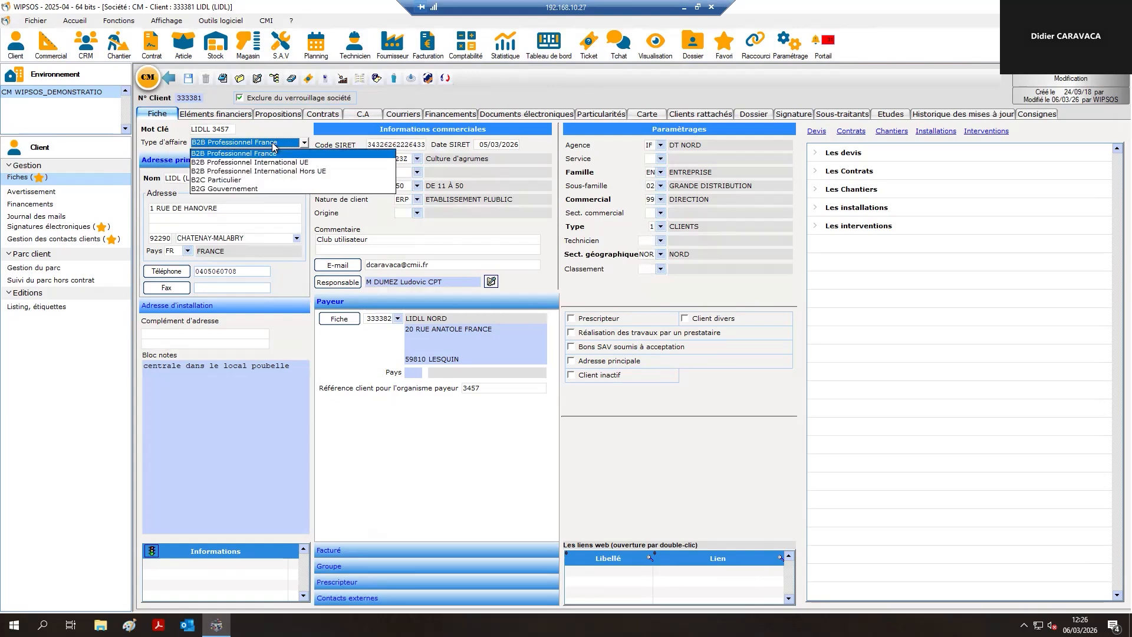
{"action": "left_click", "coordinate": [233, 179]}
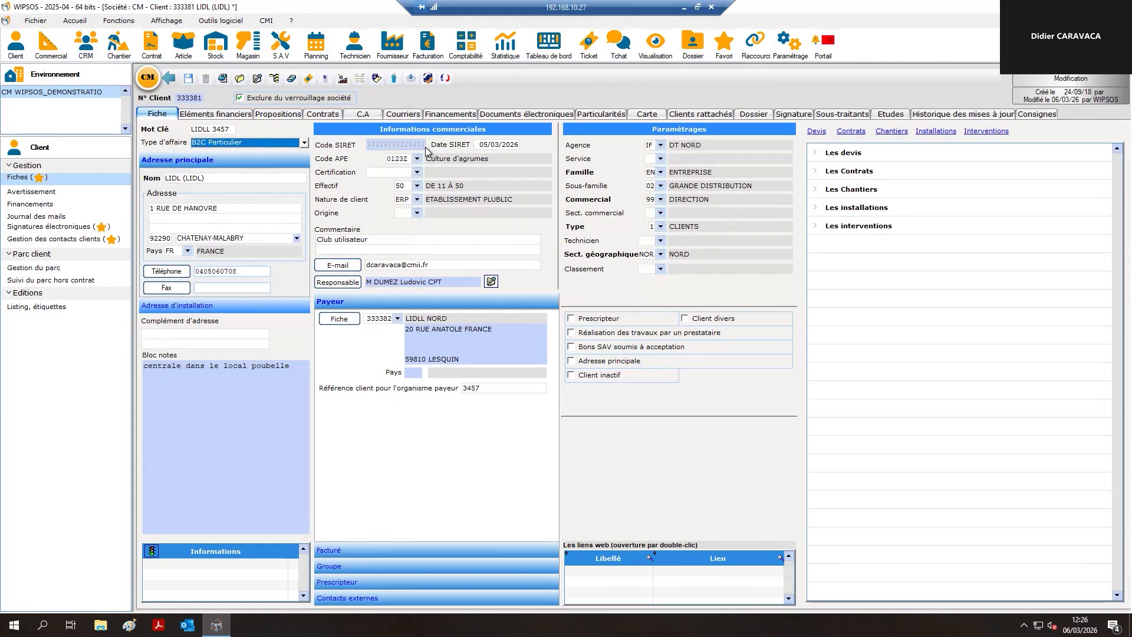
{"action": "left_click", "coordinate": [232, 116]}
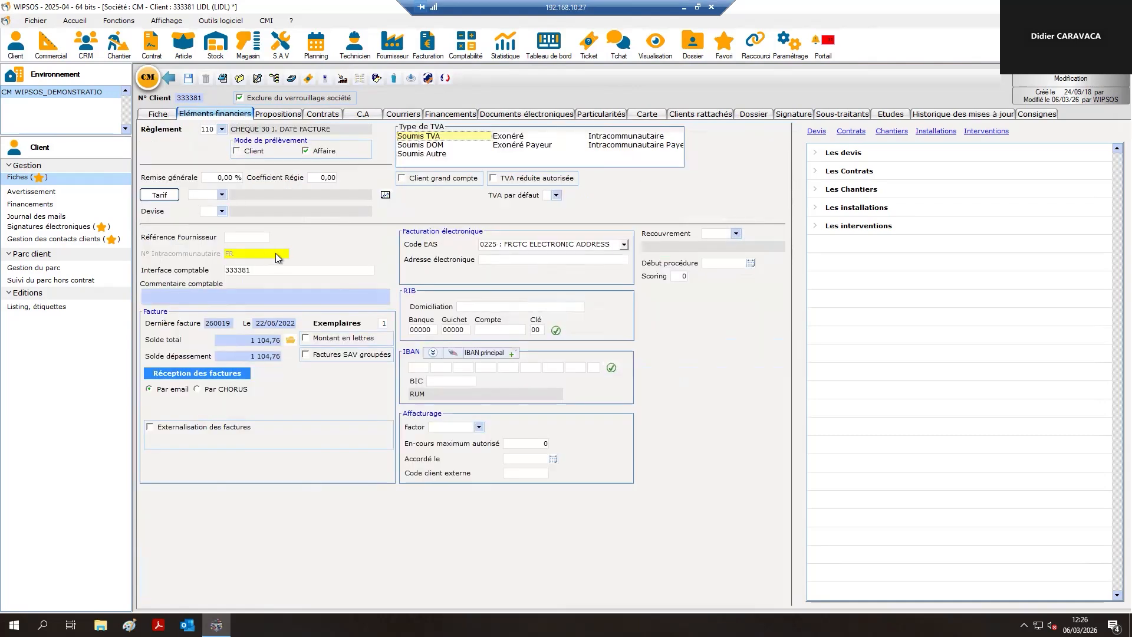
{"action": "left_click", "coordinate": [158, 115]}
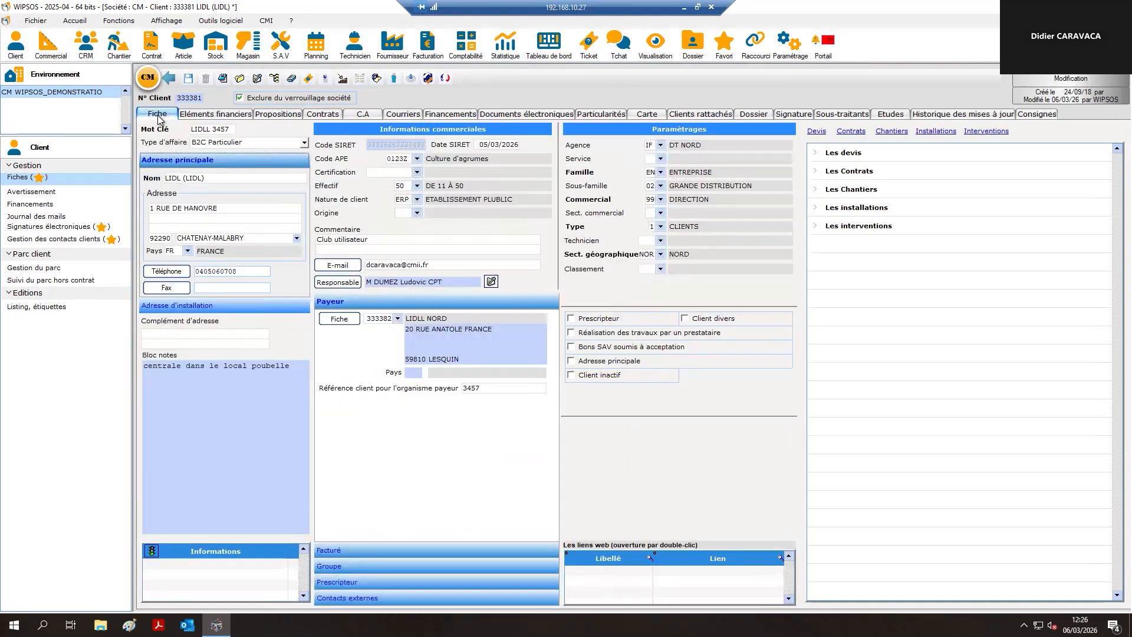
{"action": "left_click", "coordinate": [241, 144]}
{"action": "left_click", "coordinate": [244, 153]}
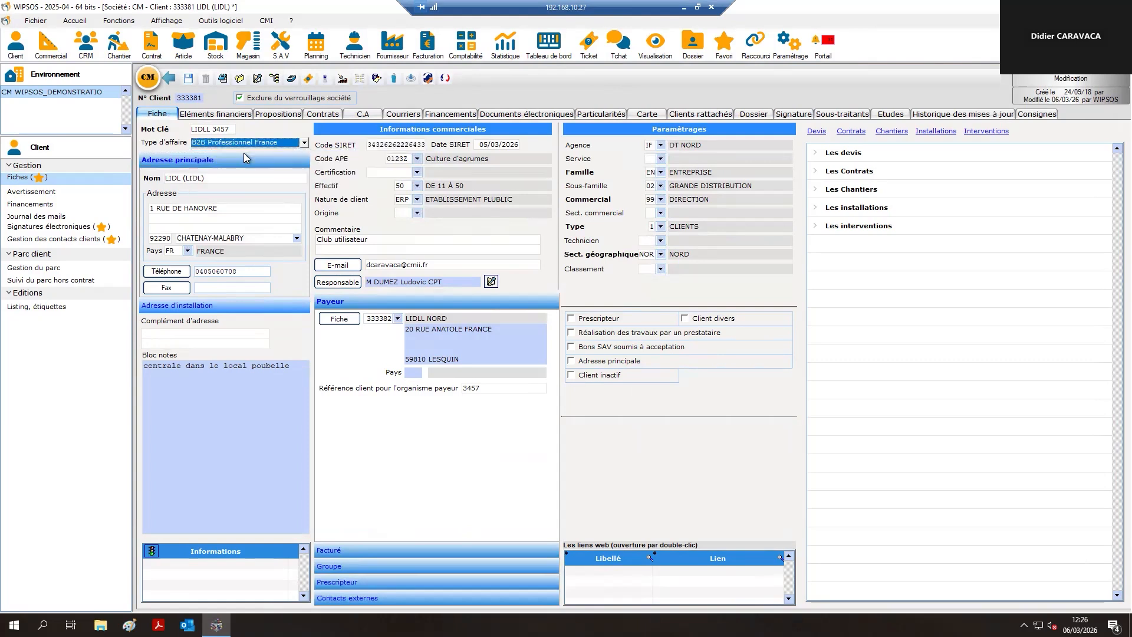
Review the client's main sheet, intra-community VAT number and electronic invoicing data, then close the record without saving
{"action": "left_click", "coordinate": [235, 129]}
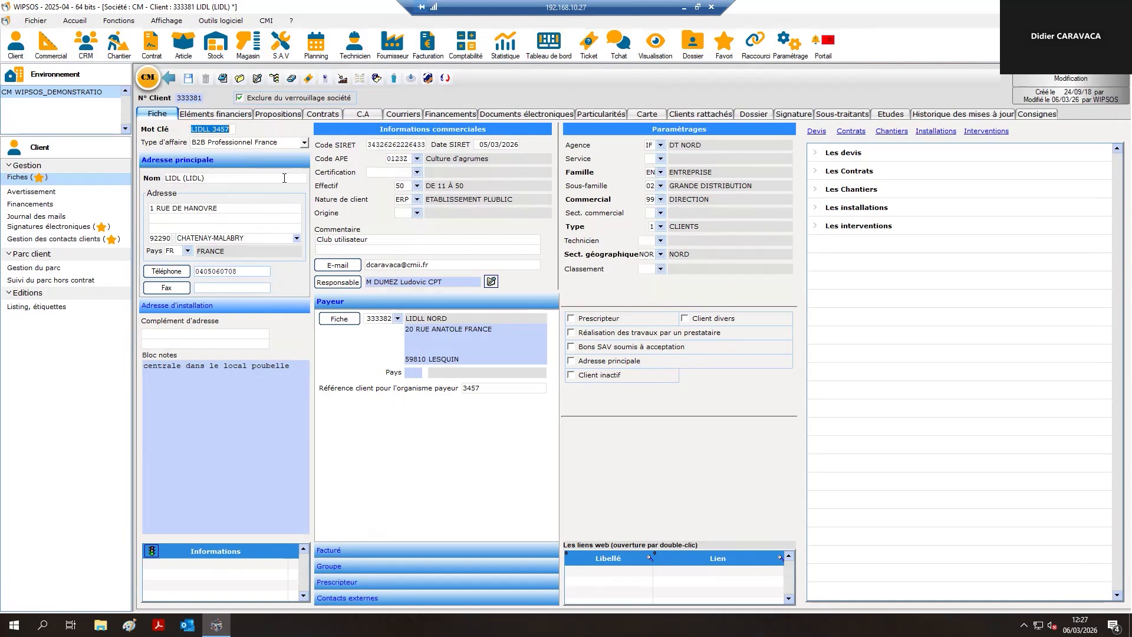
{"action": "left_click", "coordinate": [229, 114]}
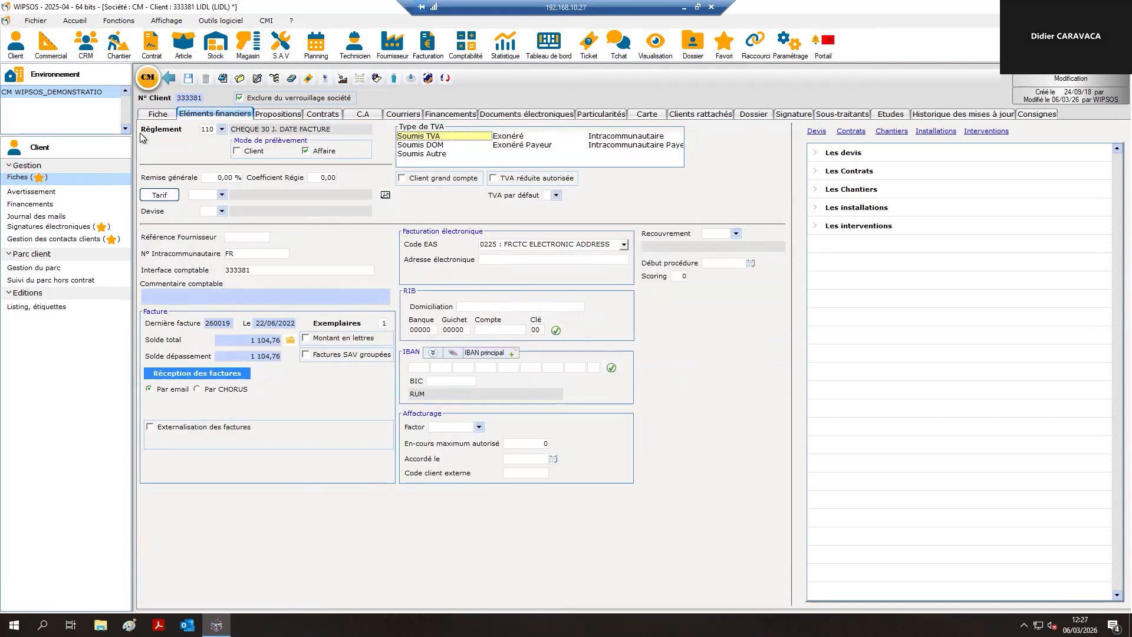
{"action": "left_click", "coordinate": [157, 114]}
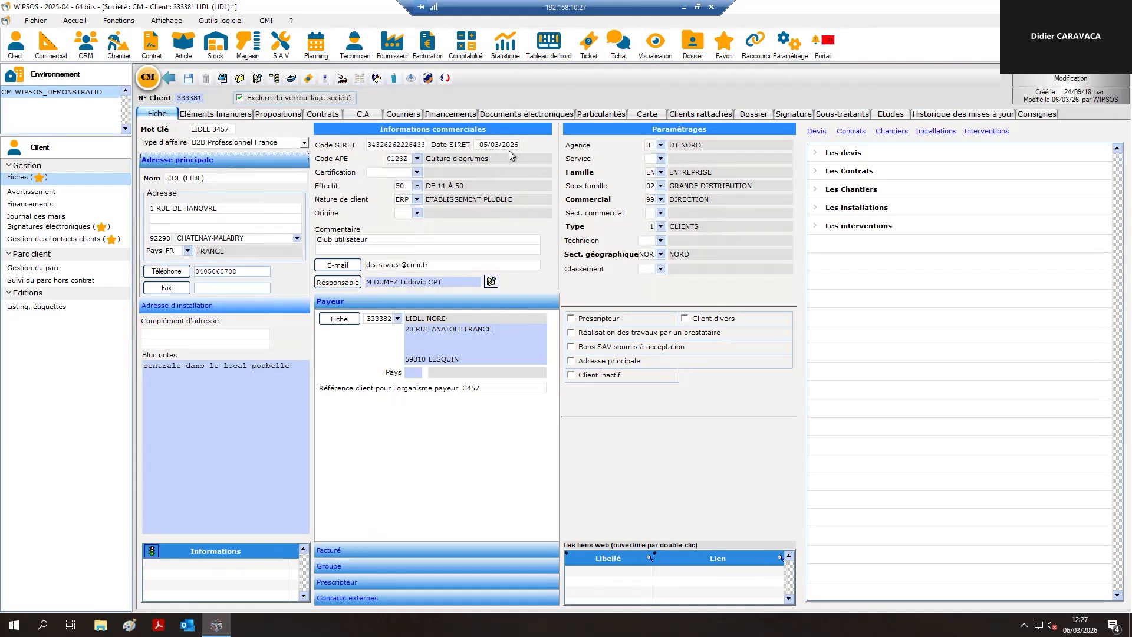
{"action": "left_click", "coordinate": [224, 118]}
{"action": "left_click", "coordinate": [229, 254]}
{"action": "left_click", "coordinate": [237, 253]}
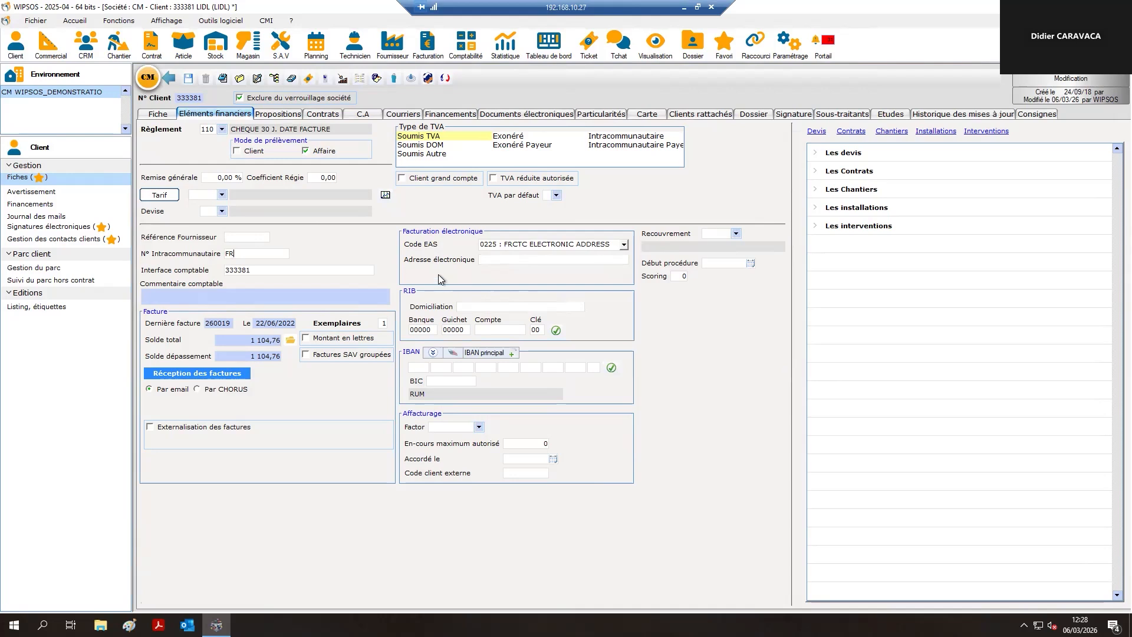
{"action": "left_click", "coordinate": [169, 78]}
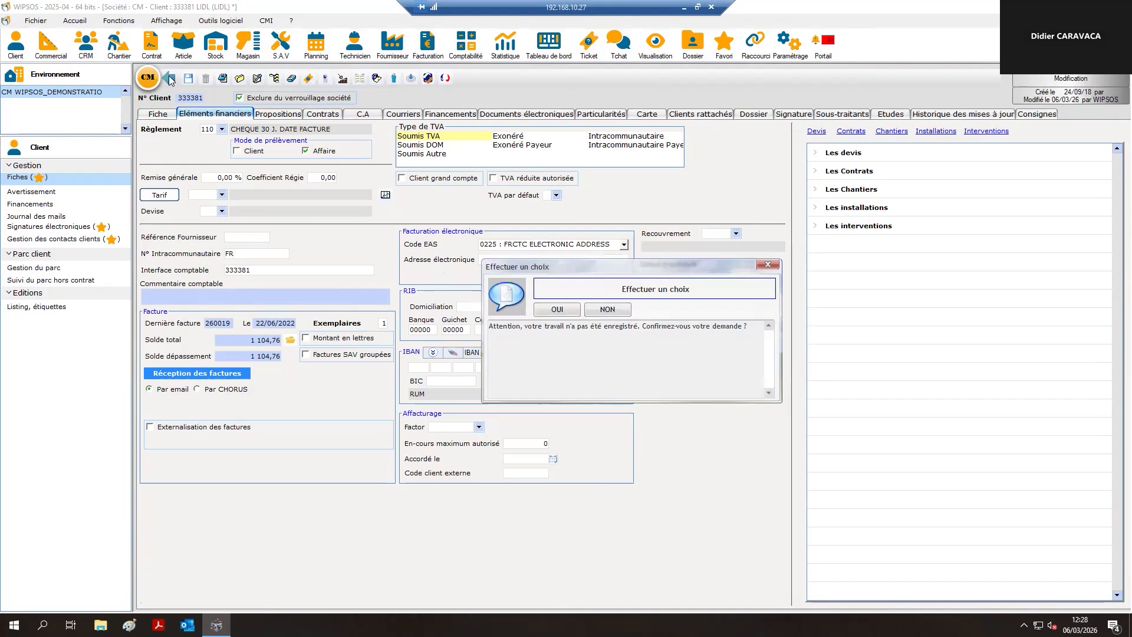
{"action": "left_click", "coordinate": [576, 313]}
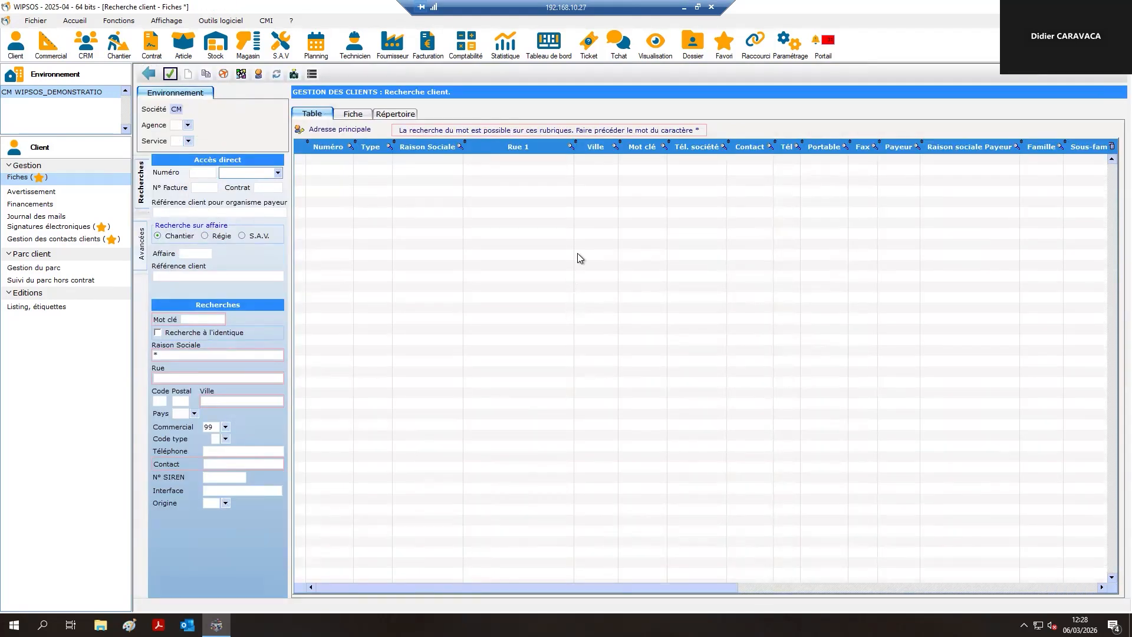
Open the client settings tool for updating SIRET numbers and electronic invoice information
{"action": "left_click", "coordinate": [794, 42]}
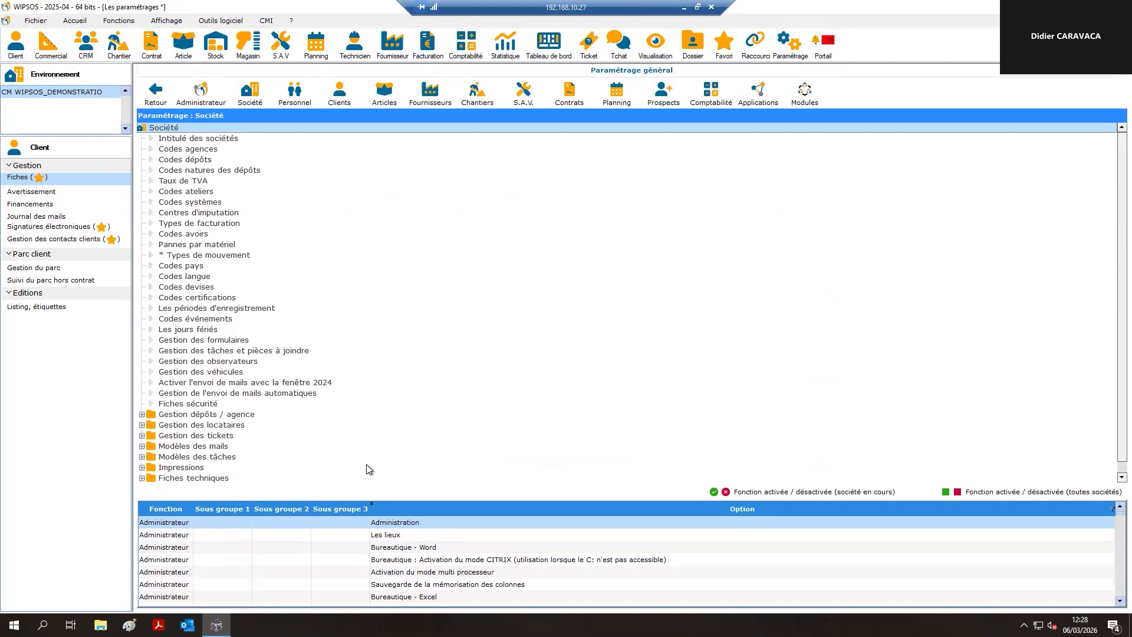
{"action": "left_click", "coordinate": [339, 94]}
{"action": "left_click", "coordinate": [203, 382]}
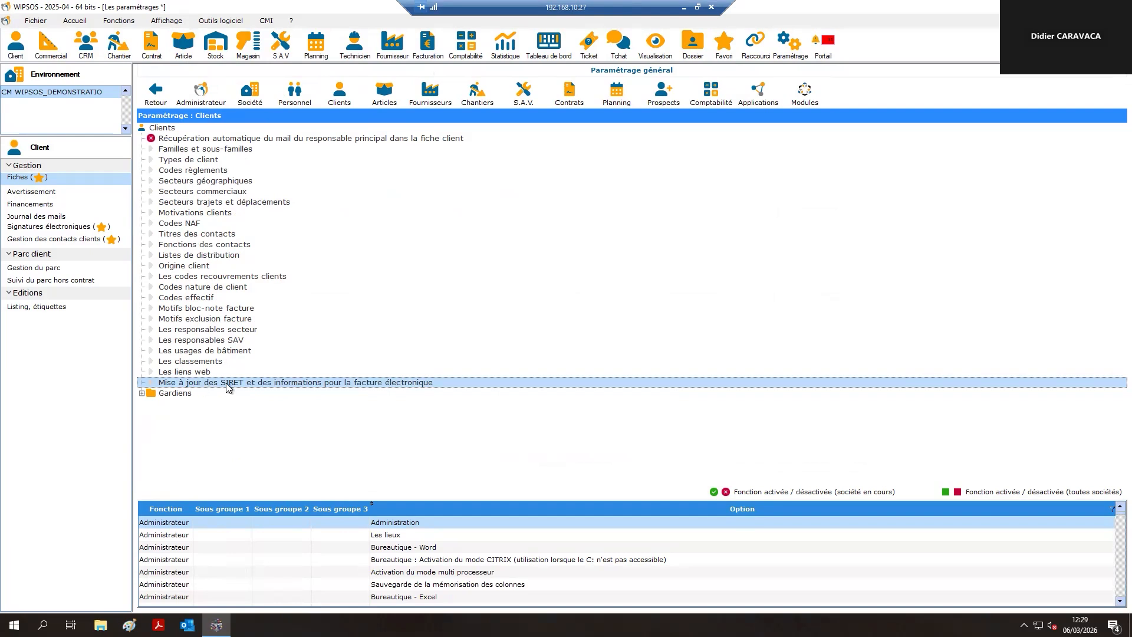
{"action": "double_click", "coordinate": [228, 381]}
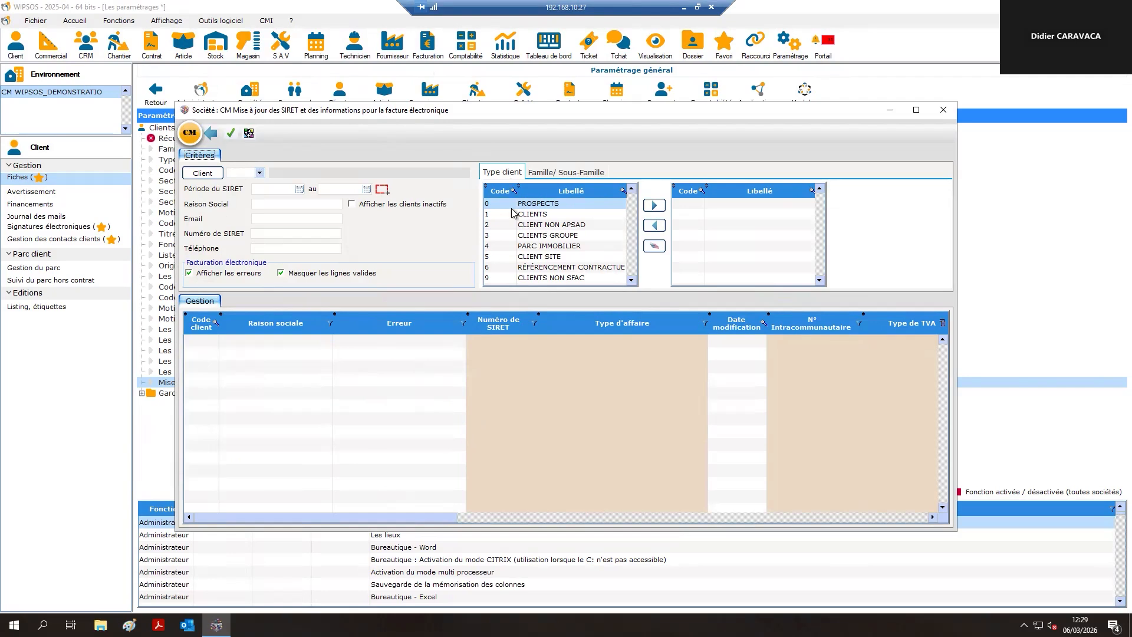
List the clients of type CLIENTS and view the business type choices for ETABLISSEMENT GRUNZEL
{"action": "left_click", "coordinate": [528, 217]}
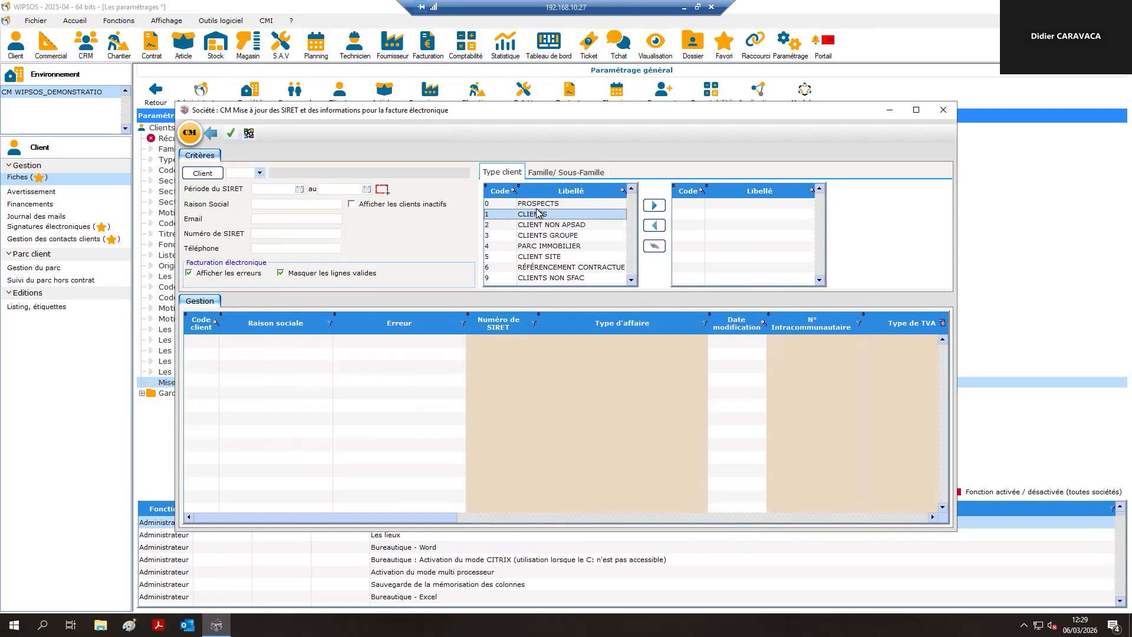
{"action": "double_click", "coordinate": [537, 214]}
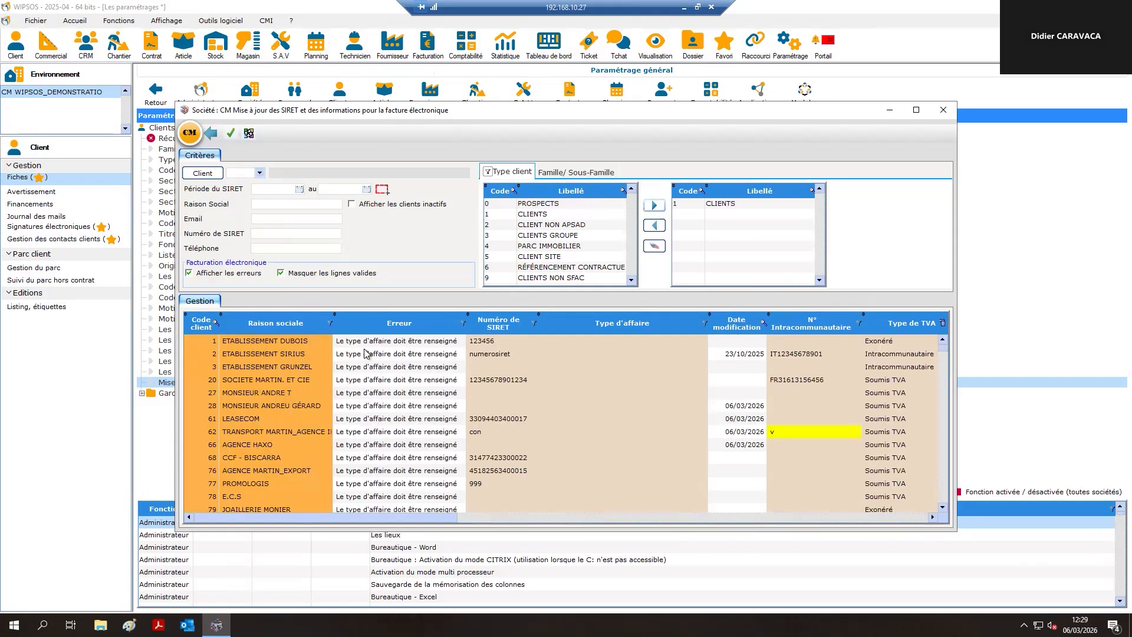
{"action": "left_click", "coordinate": [486, 366]}
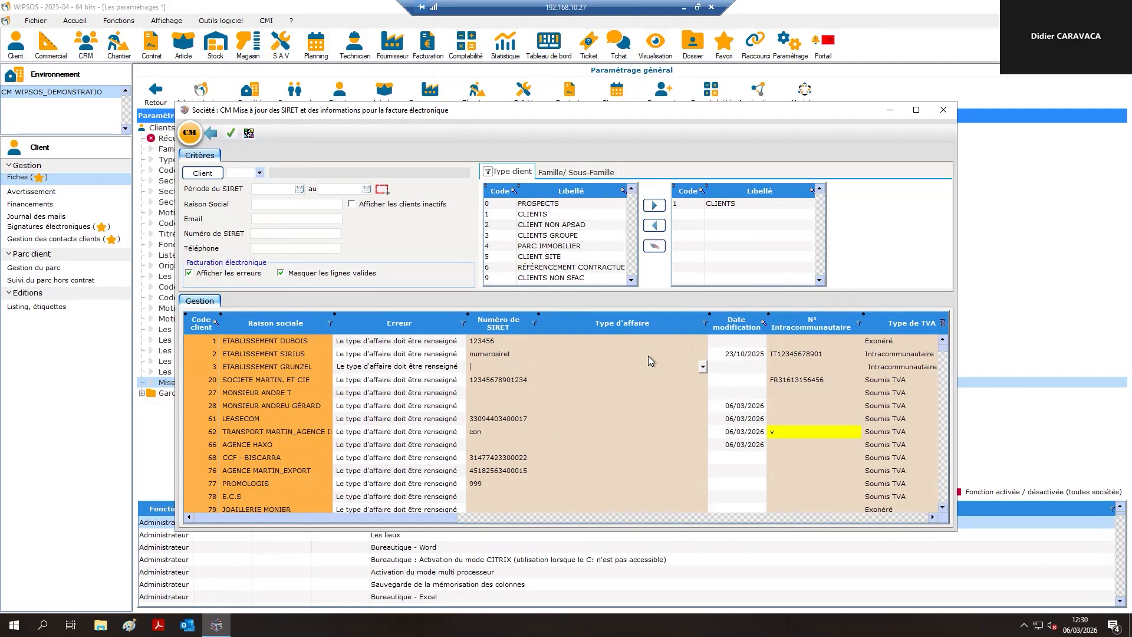
{"action": "left_click", "coordinate": [695, 366]}
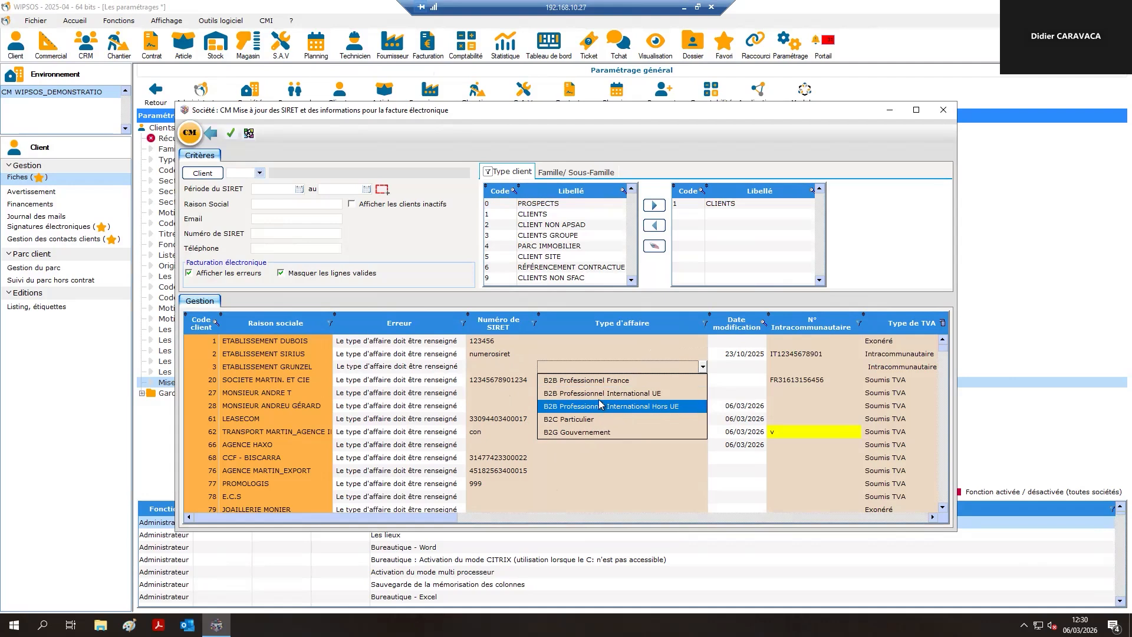
Replace the intra-community VAT number on the TRANSPORT MARTIN_AGENCE row with "fr"
{"action": "left_click", "coordinate": [779, 433]}
{"action": "left_click", "coordinate": [783, 433]}
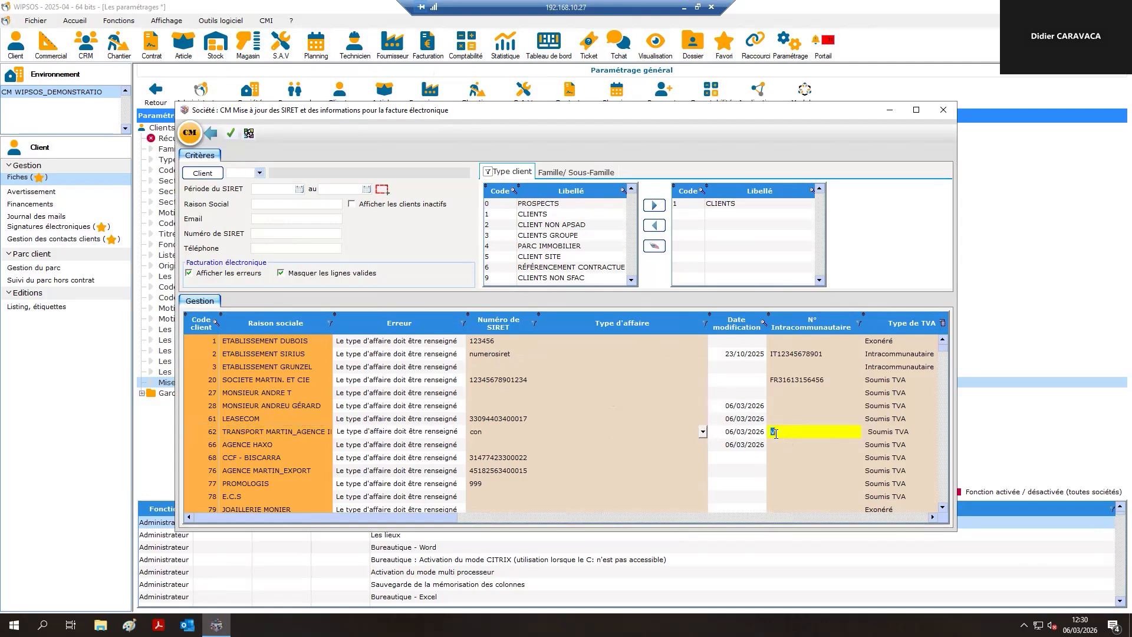
{"action": "key", "text": "BackSpace"}
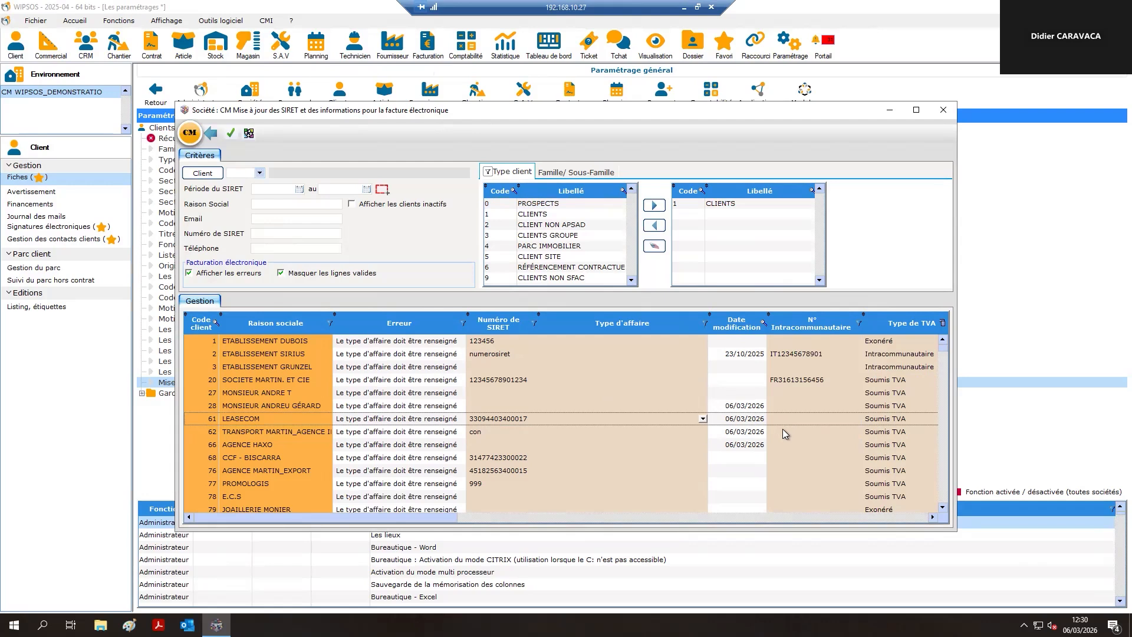
{"action": "type", "text": "fr"}
{"action": "key", "text": "Up"}
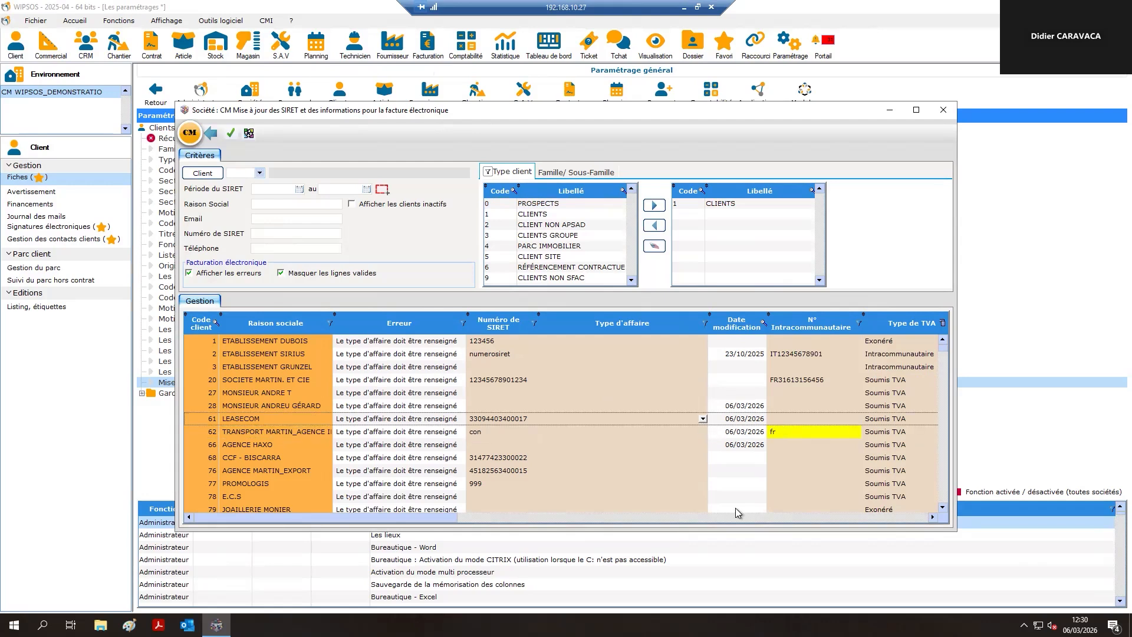
Sort the client list by SIRET number, examine the invalid entries and the error display option, then close the update tool
{"action": "left_click_drag", "start_coordinate": [457, 521], "coordinate": [769, 529]}
{"action": "left_click_drag", "start_coordinate": [695, 518], "coordinate": [370, 510]}
{"action": "left_click", "coordinate": [497, 326]}
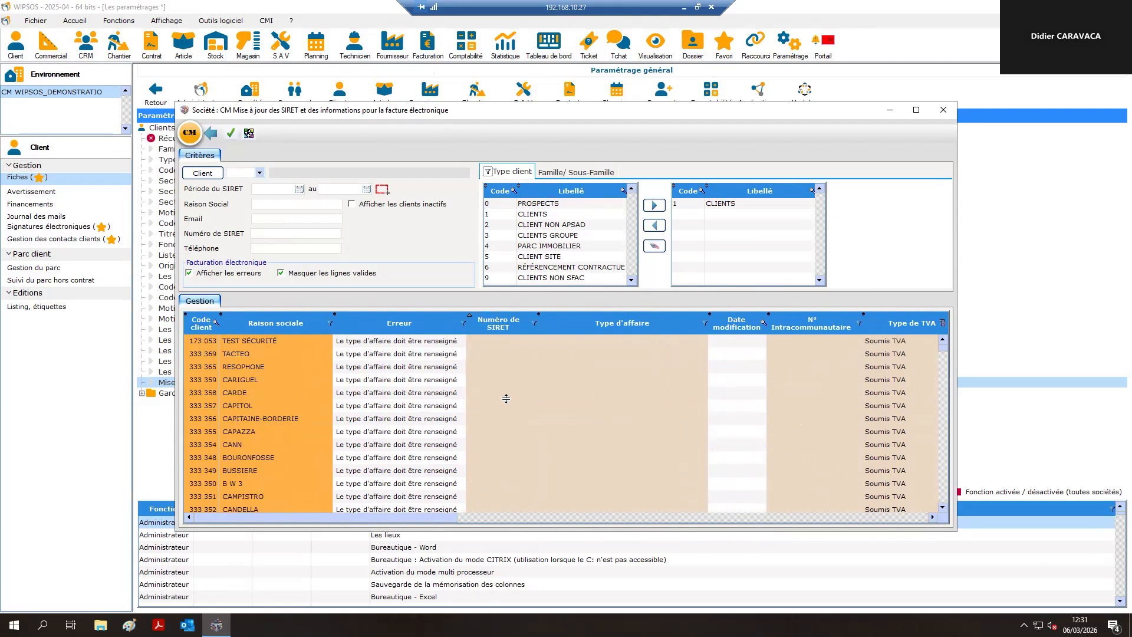
{"action": "left_click_drag", "start_coordinate": [943, 353], "coordinate": [943, 507]}
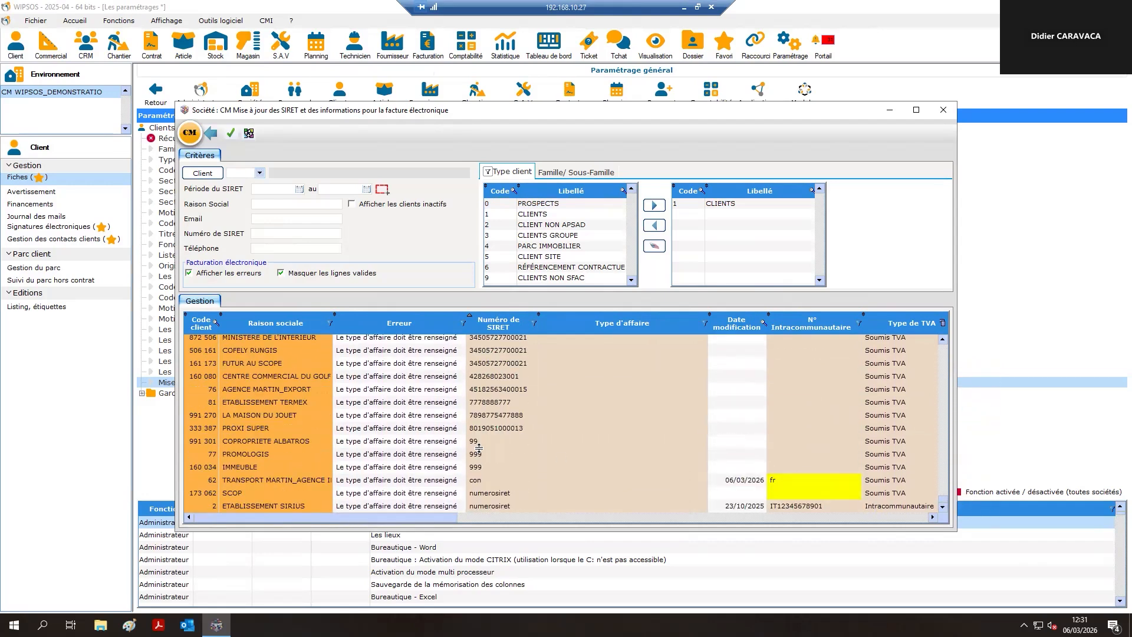
{"action": "left_click", "coordinate": [490, 441]}
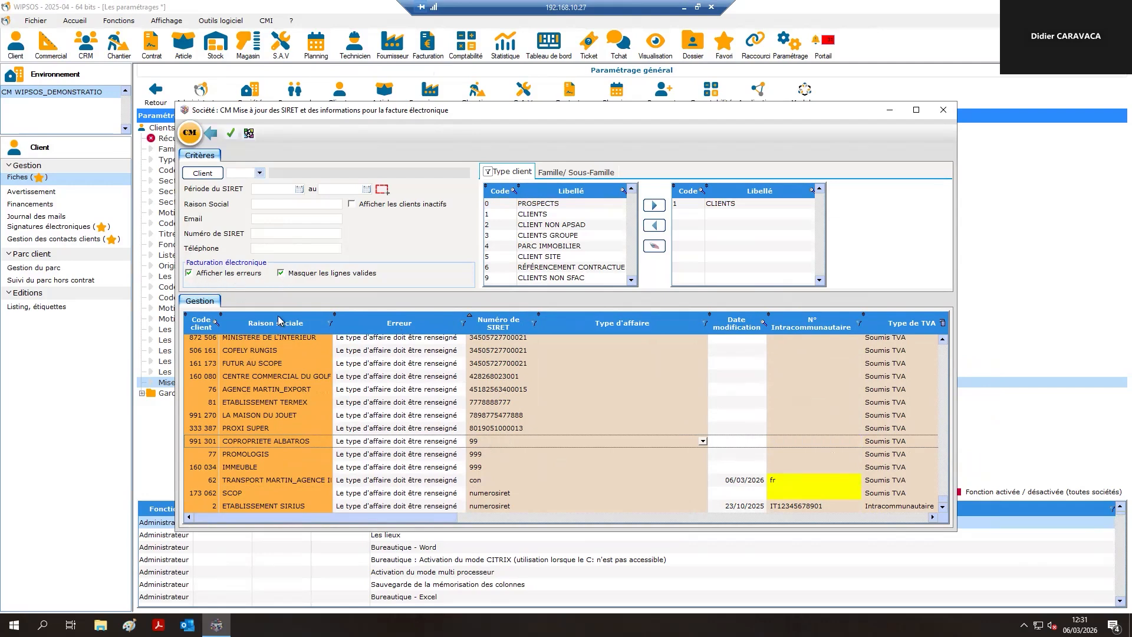
{"action": "left_click", "coordinate": [189, 273]}
{"action": "left_click", "coordinate": [189, 273]}
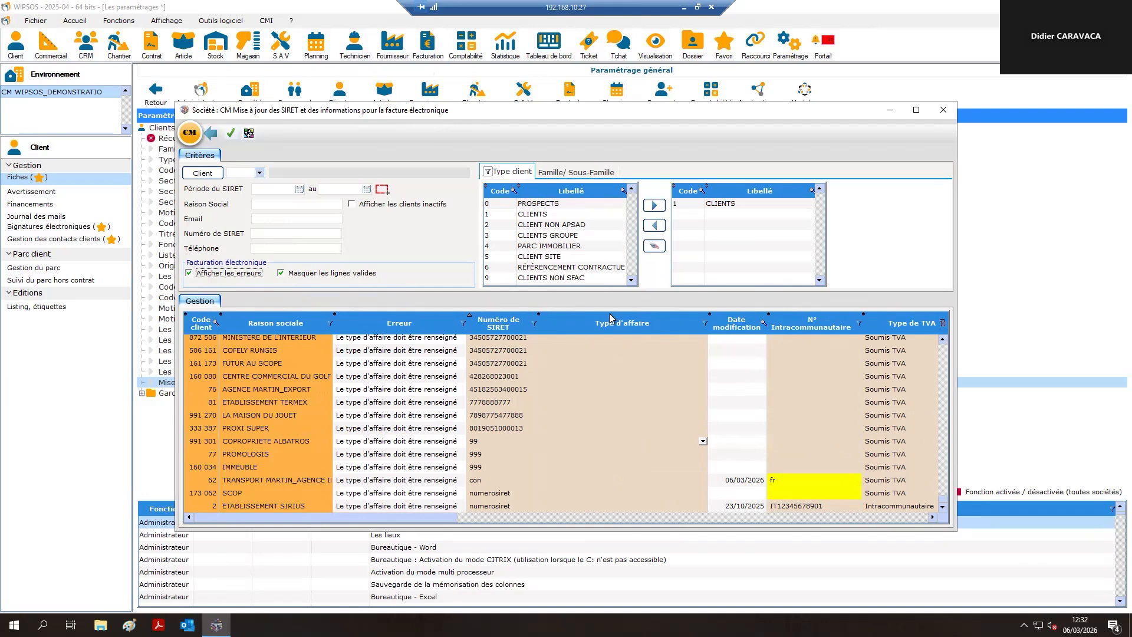
{"action": "left_click", "coordinate": [210, 133]}
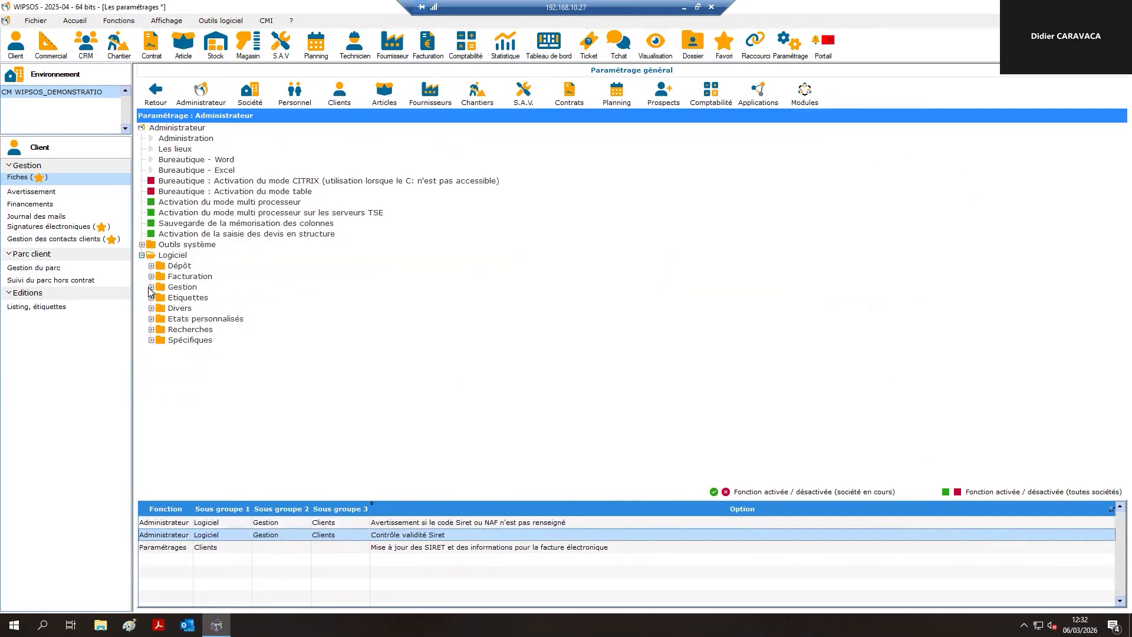
Expand the client management options in the administrator's software settings and select the Contrôle validité Siret option
{"action": "left_click", "coordinate": [150, 287]}
{"action": "left_click", "coordinate": [160, 298]}
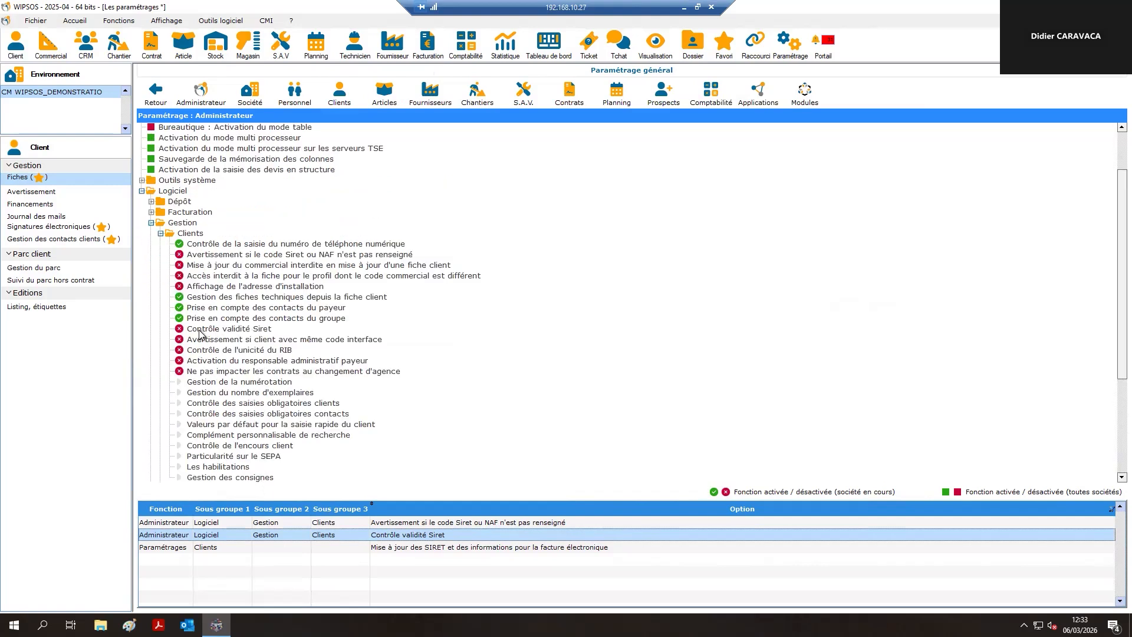
{"action": "left_click", "coordinate": [218, 332]}
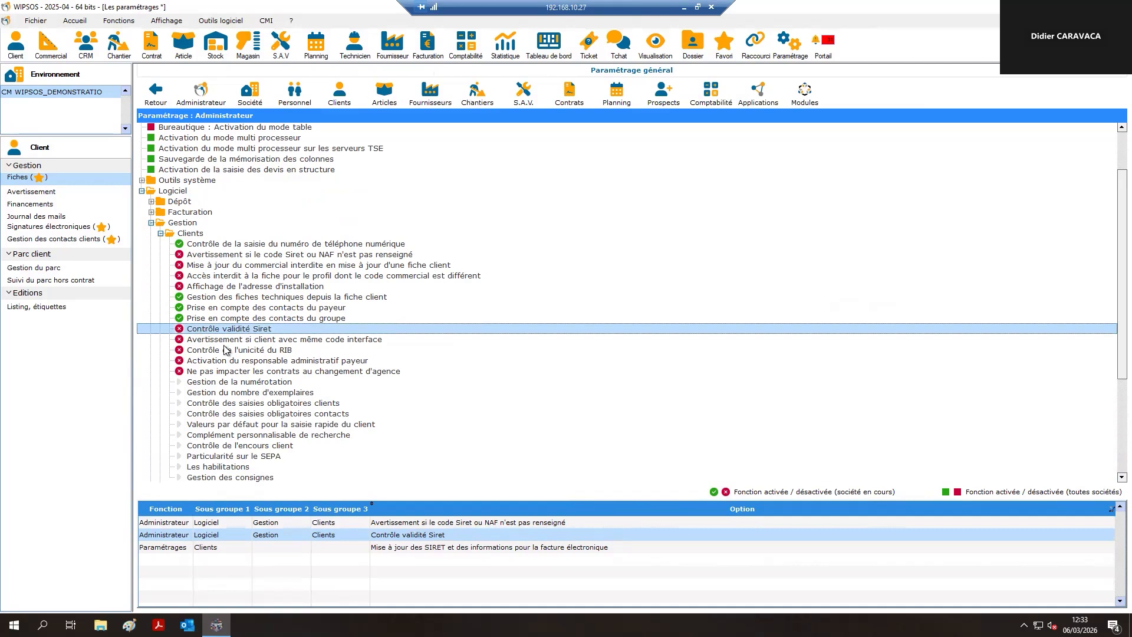